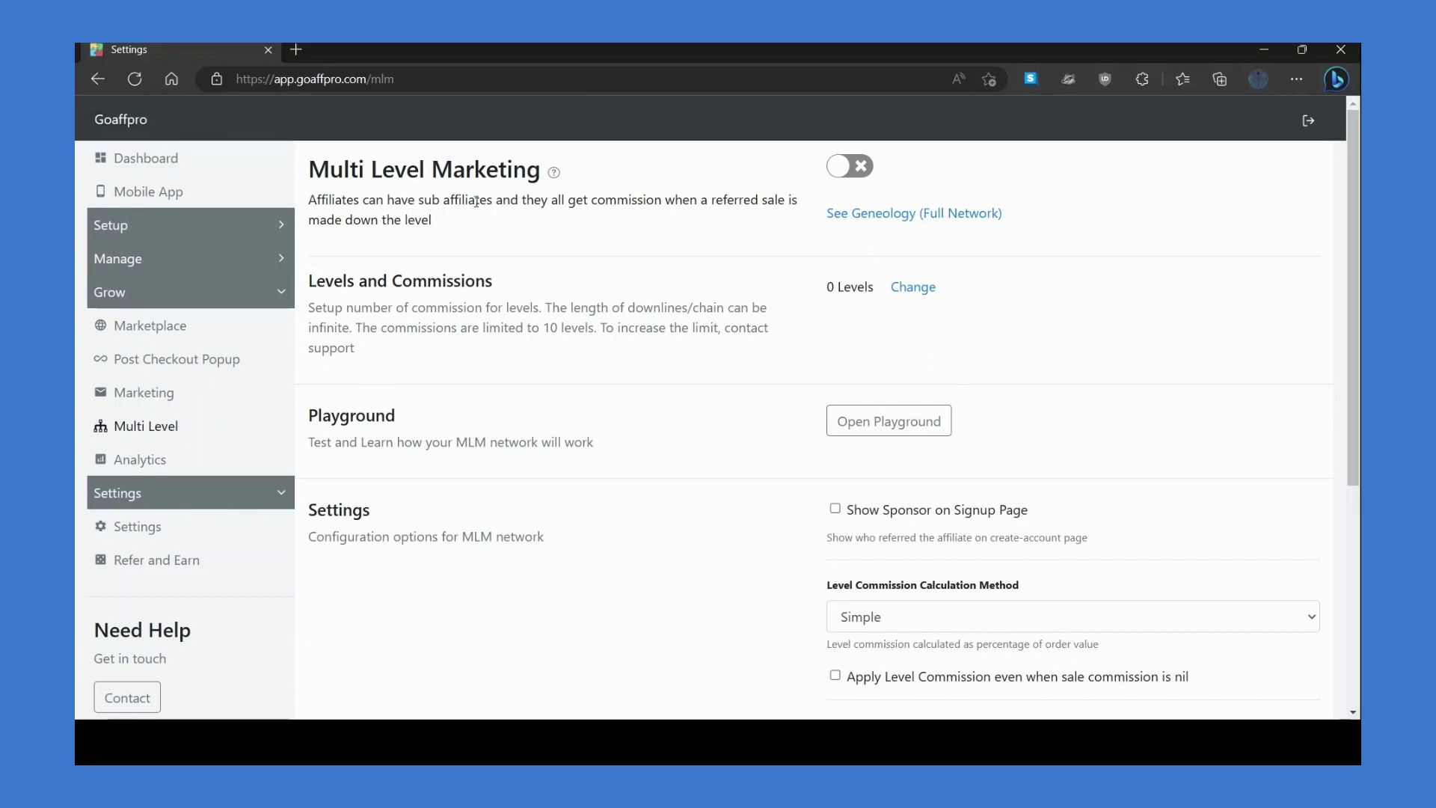
Step: Switch on the Multi Level Marketing toggle, with commission levels still at 0
click(847, 168)
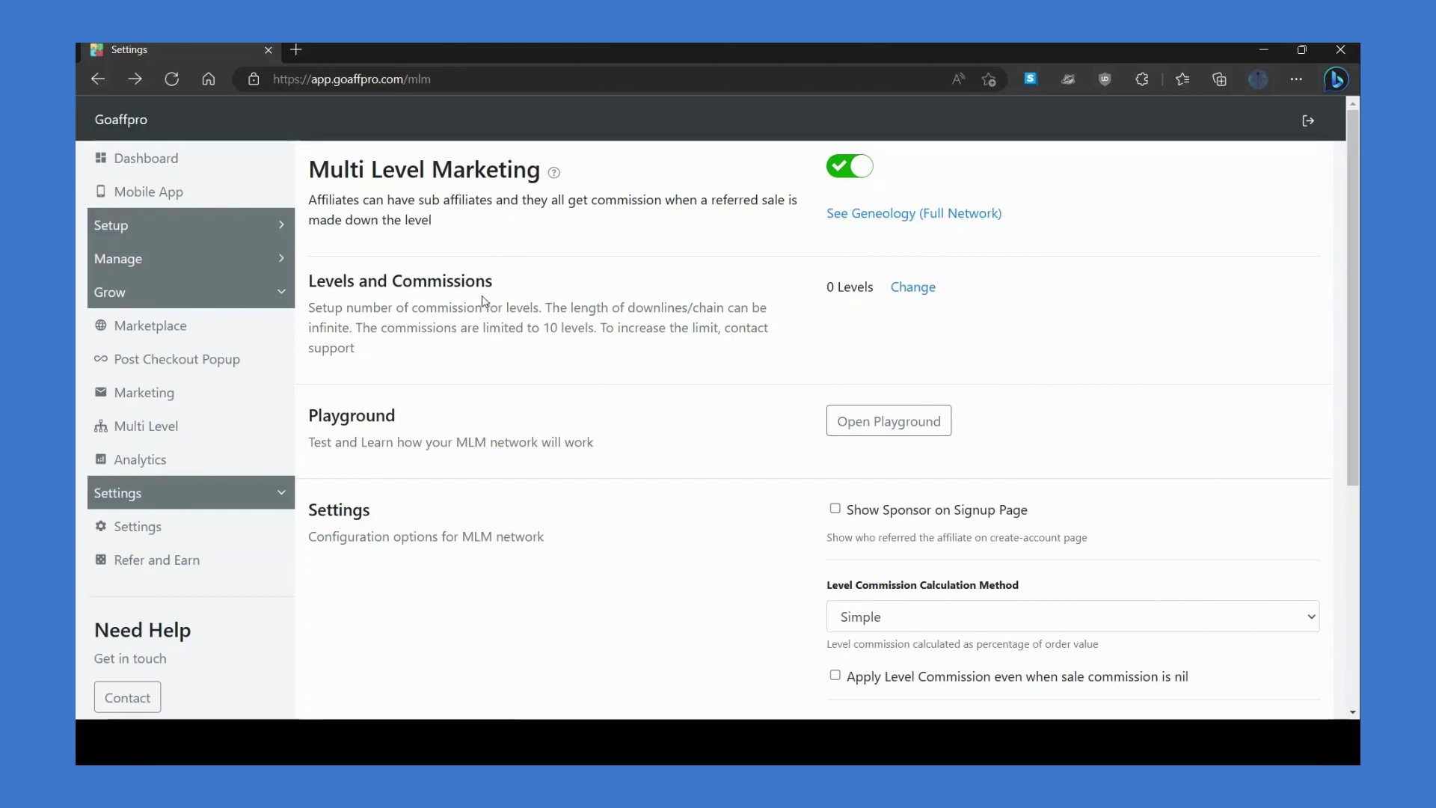
click(902, 294)
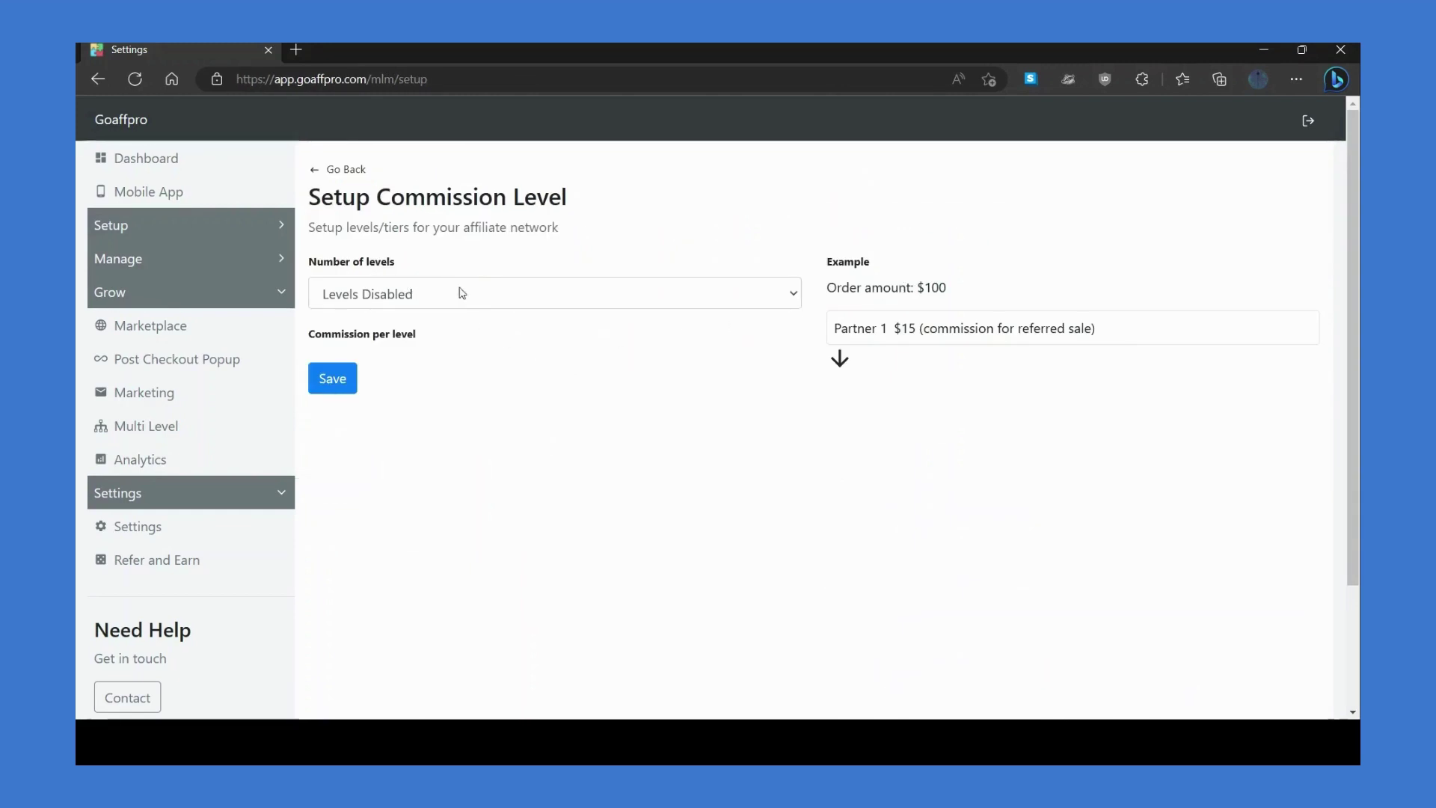
Step: Save 2 commission levels, Level 1 at 5% and Level 2 at 2.5%, then return to the overview
click(490, 299)
key(Down)
key(Down)
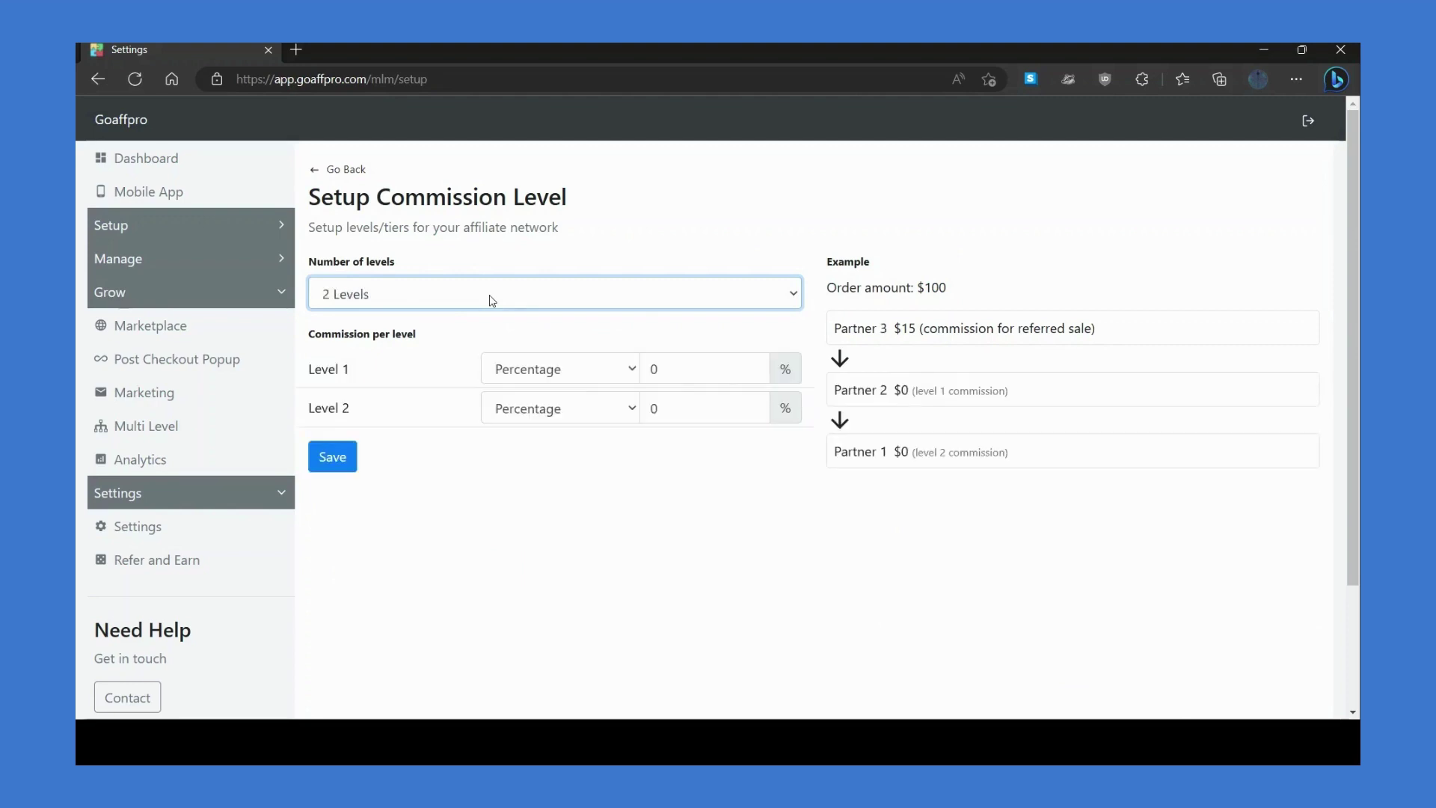
click(521, 330)
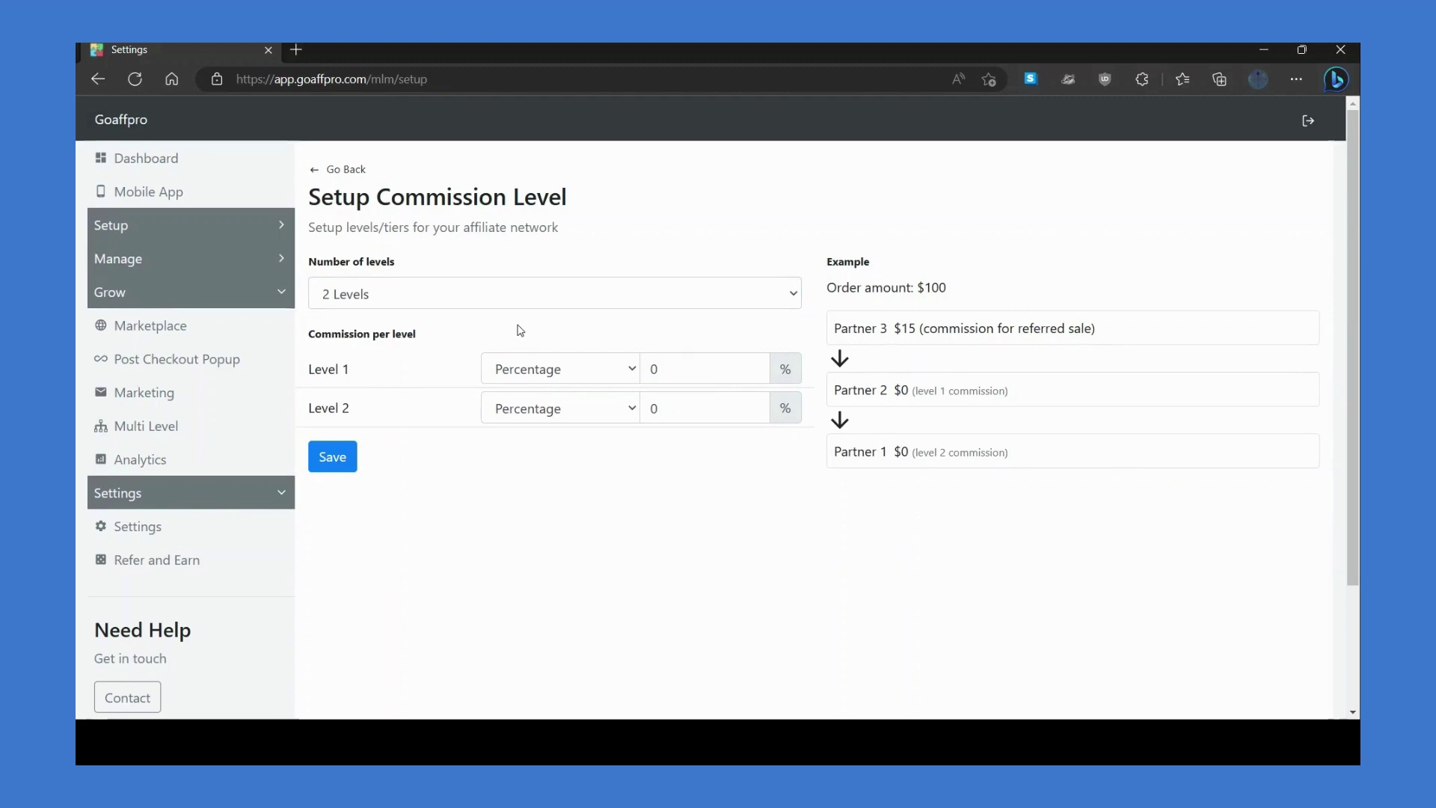
click(693, 366)
key(BackSpace)
text(5)
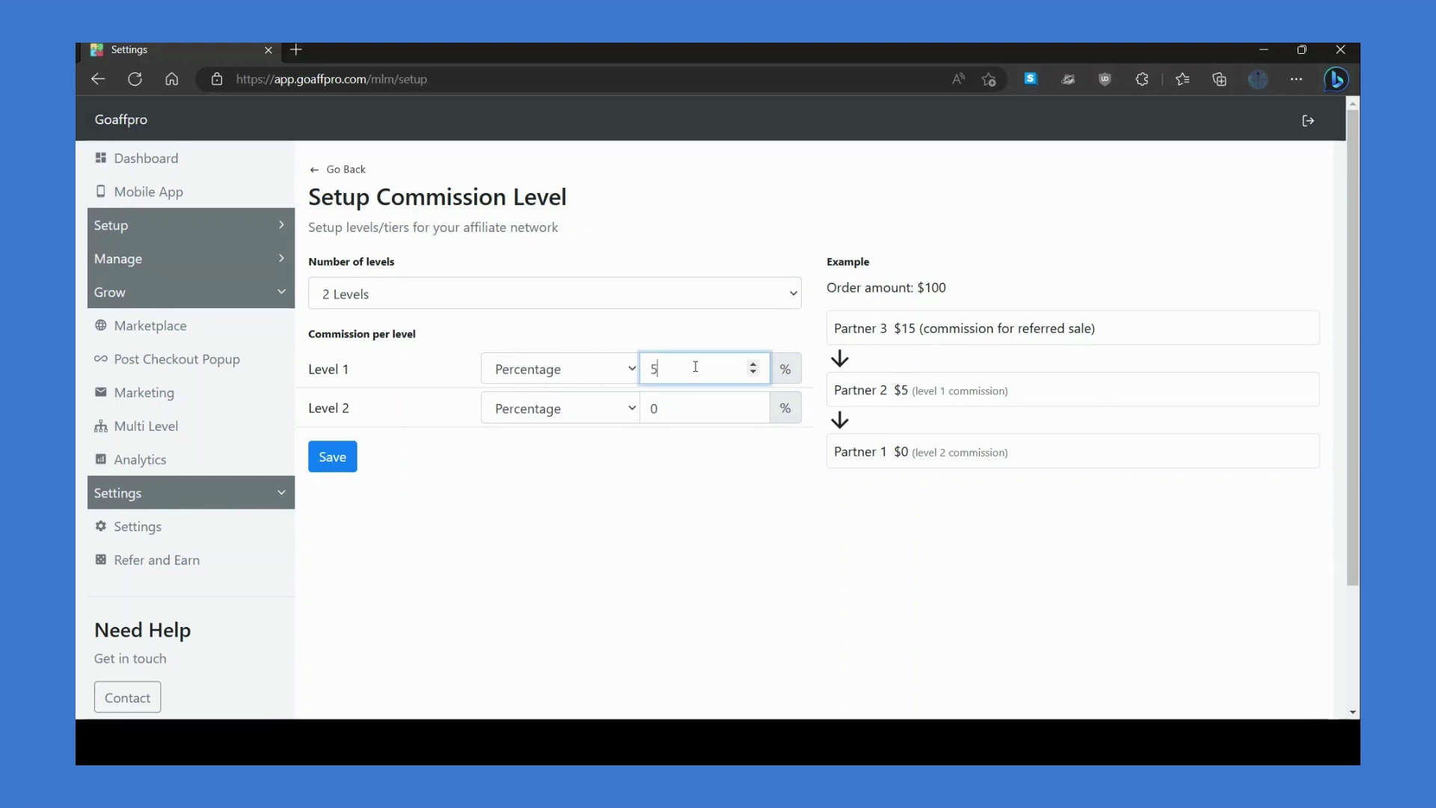
click(706, 407)
key(BackSpace)
text(2.5)
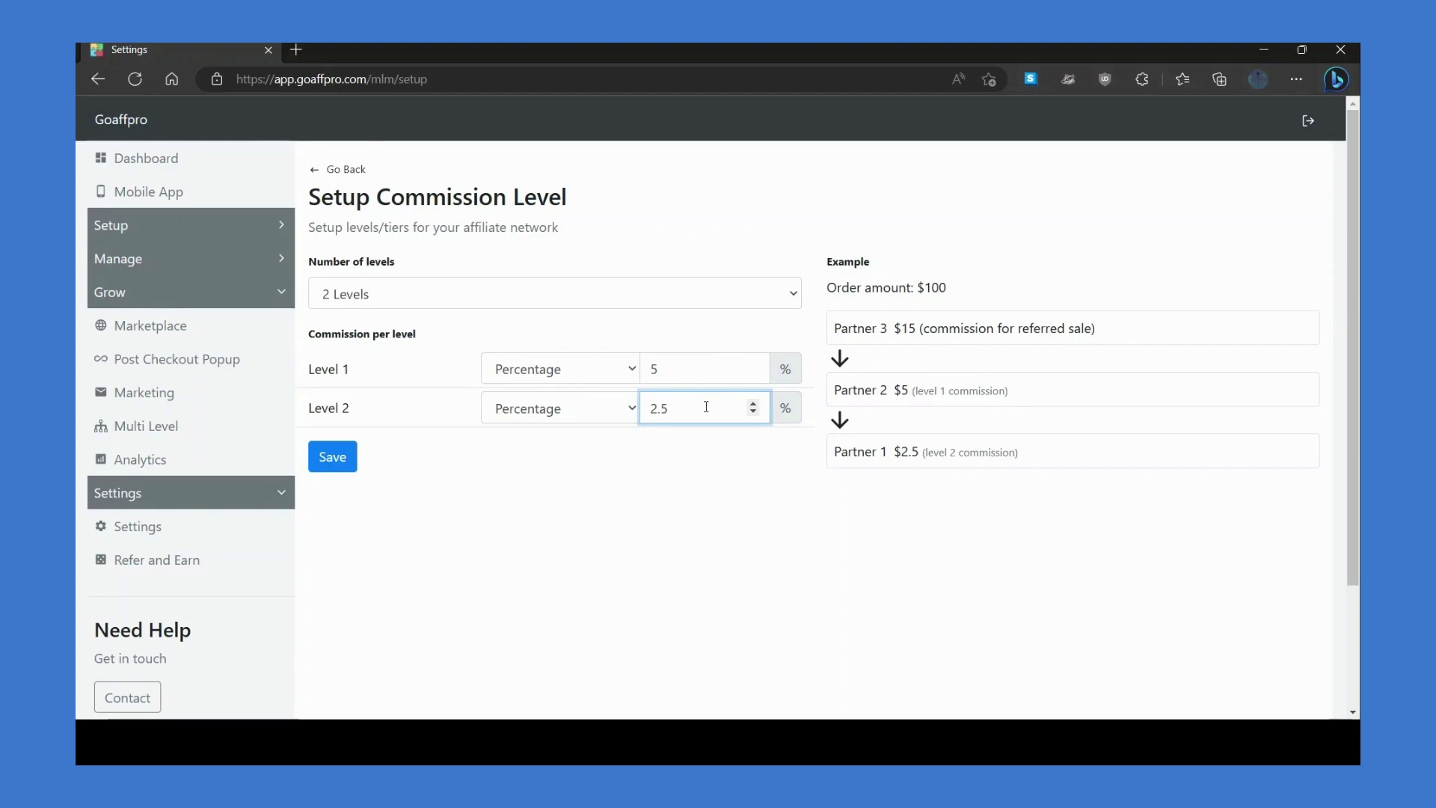
click(713, 449)
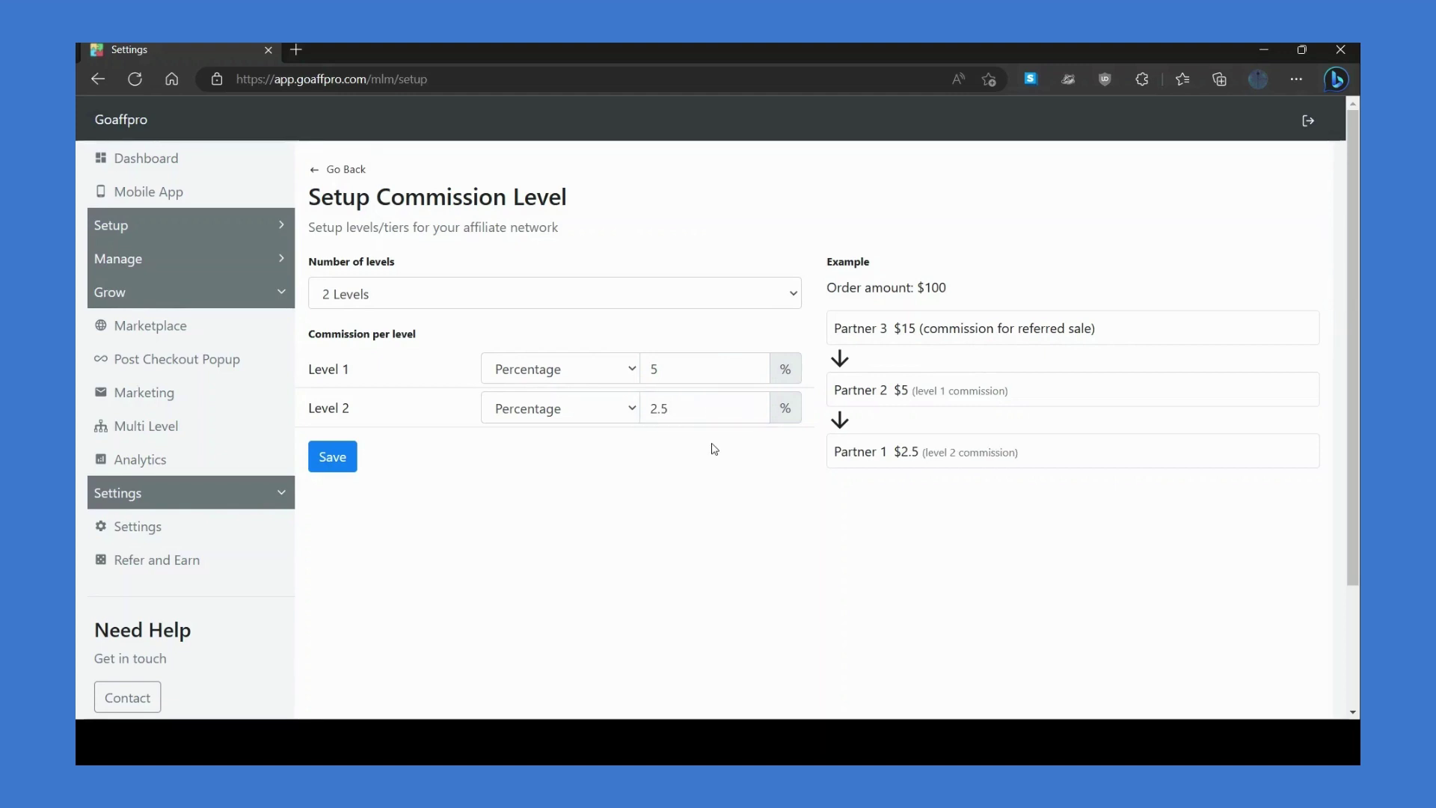
click(339, 461)
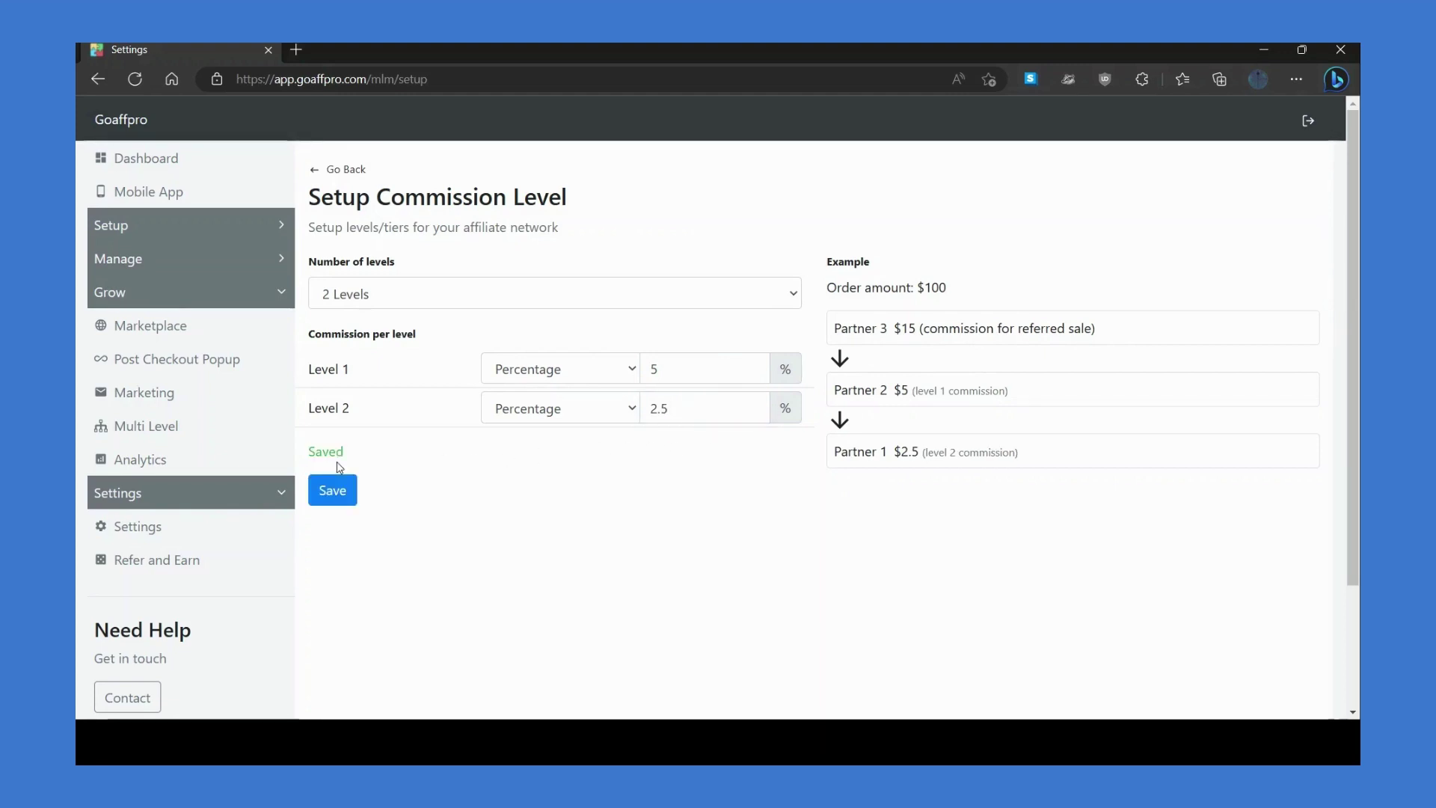
click(329, 173)
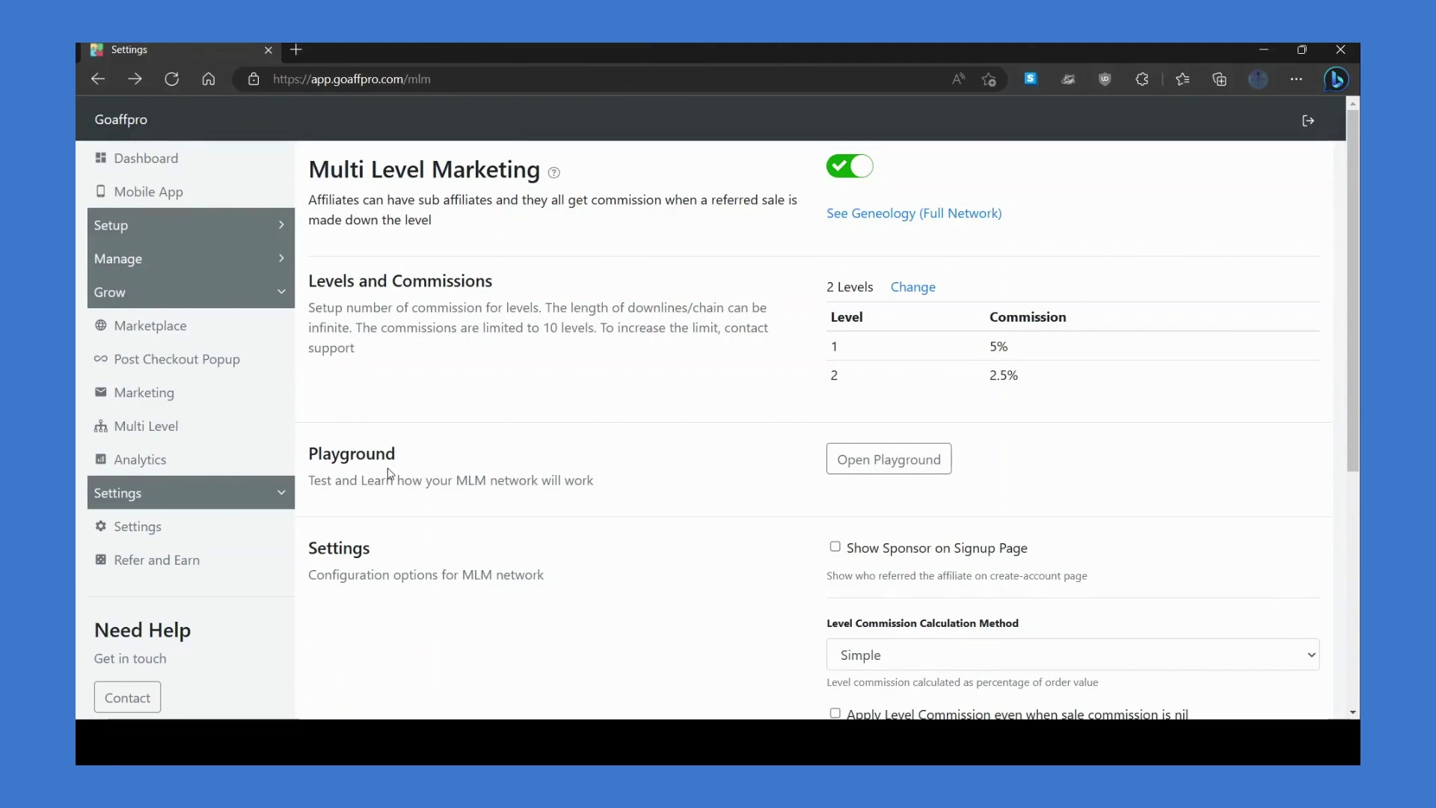
Step: In the MLM Playground, model 3 partners in the chain with Partner C referring the sale
click(887, 480)
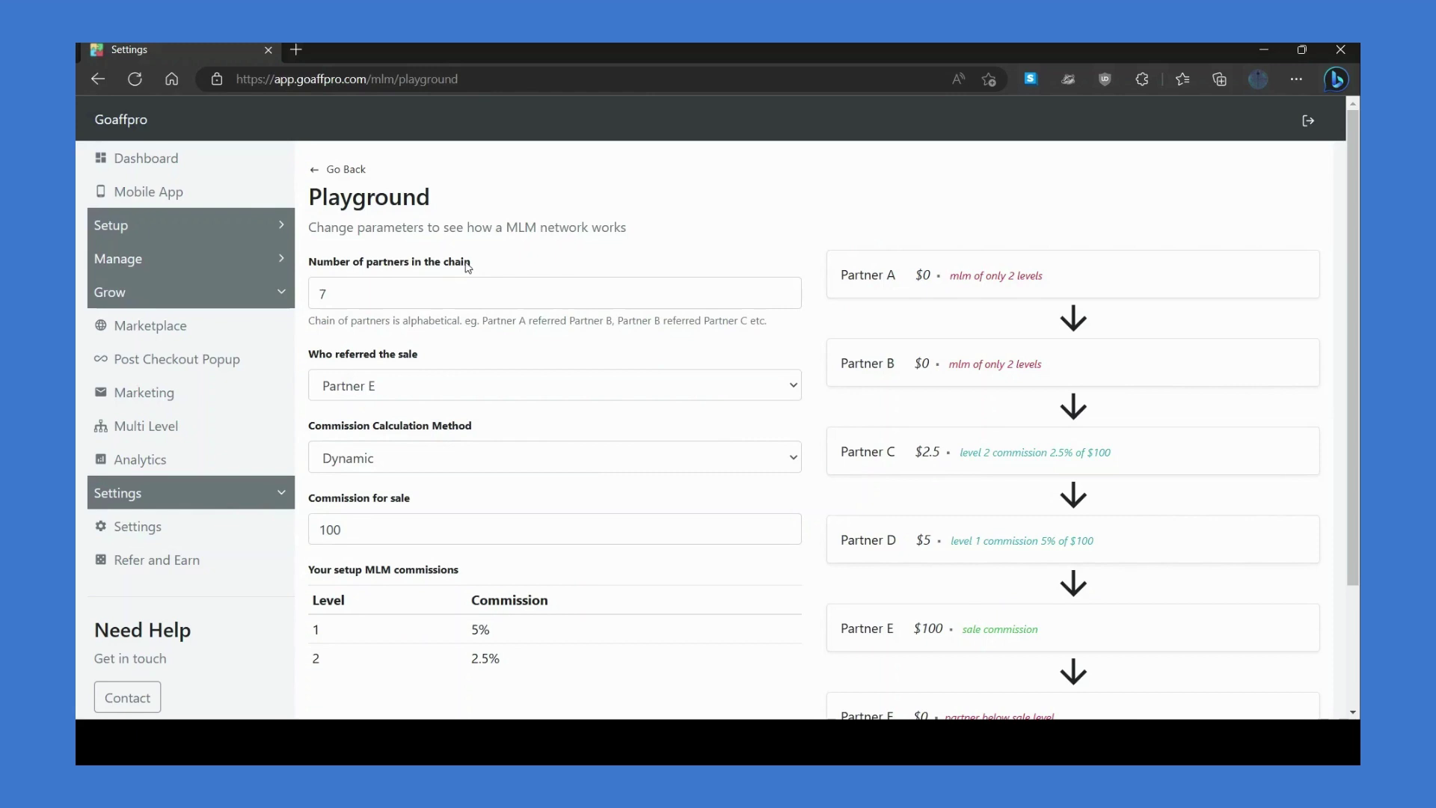
click(466, 292)
key(BackSpace)
text(3)
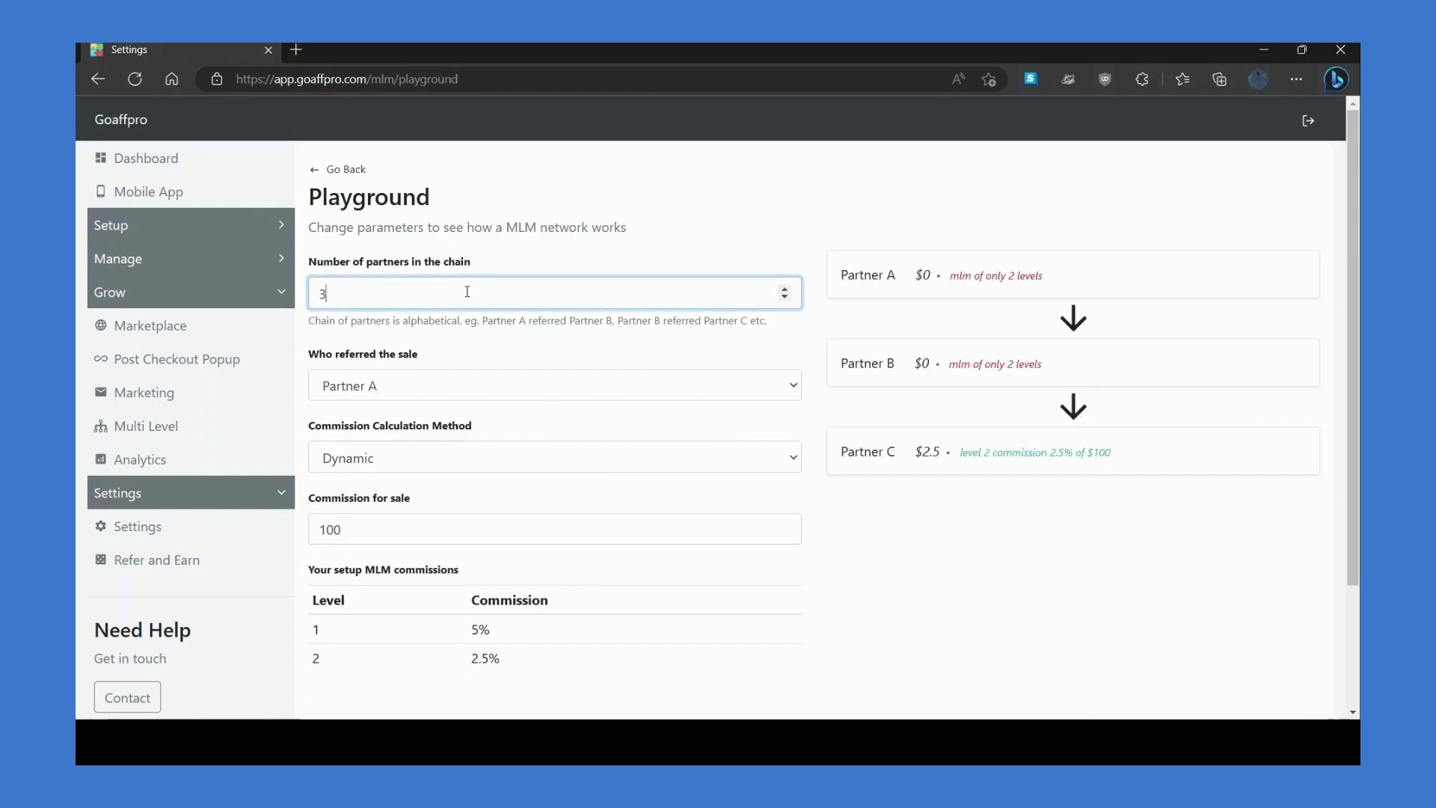
click(475, 348)
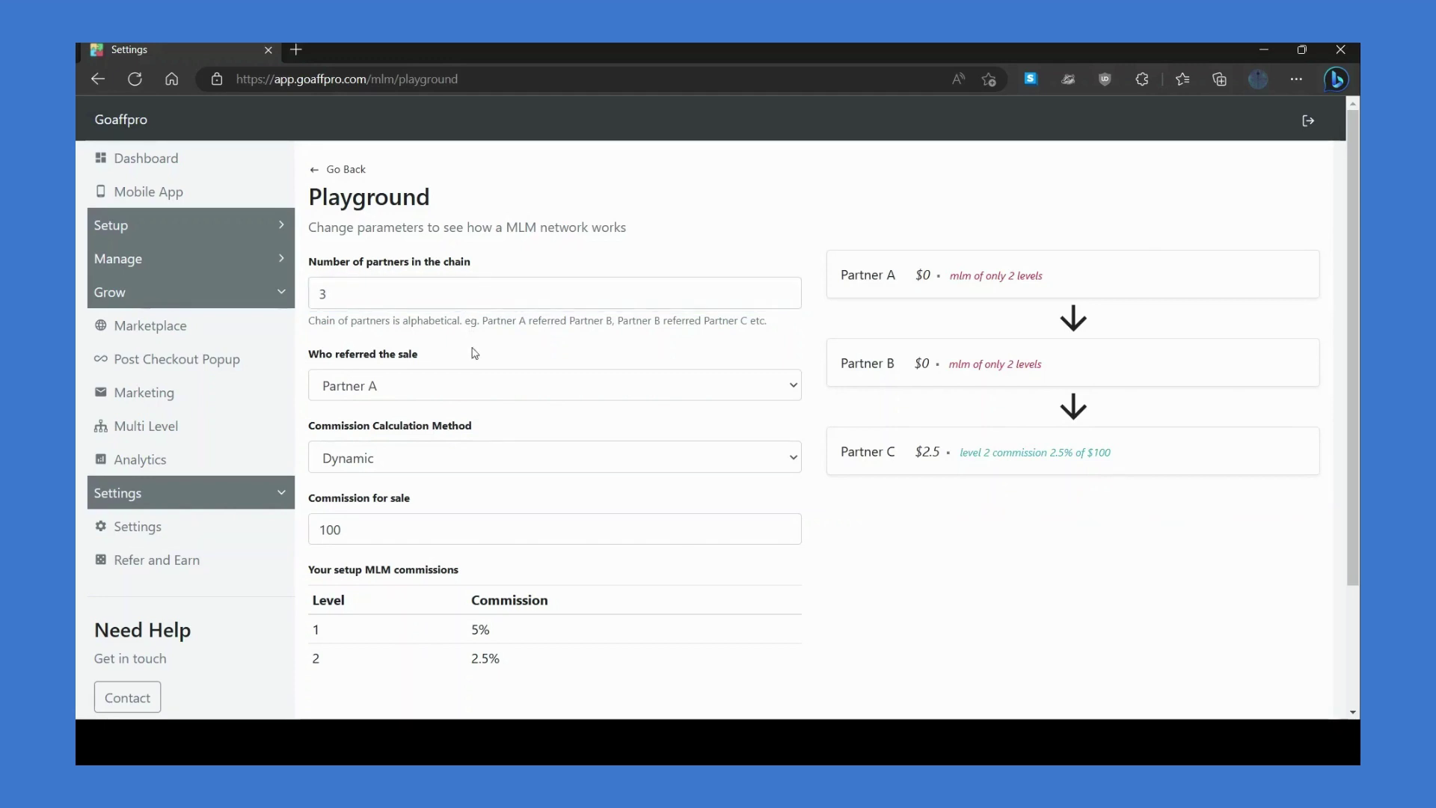
click(423, 389)
key(Down)
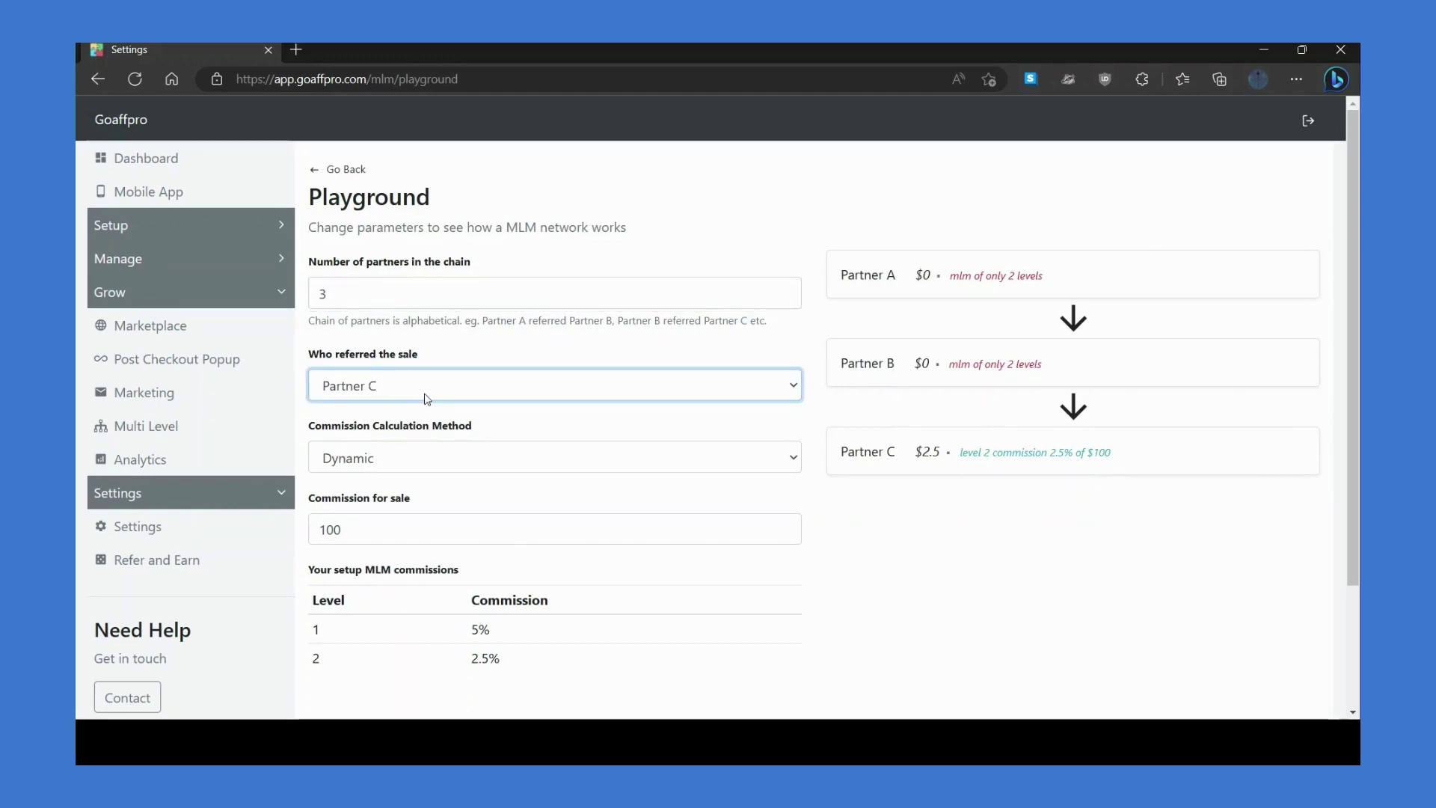
click(494, 421)
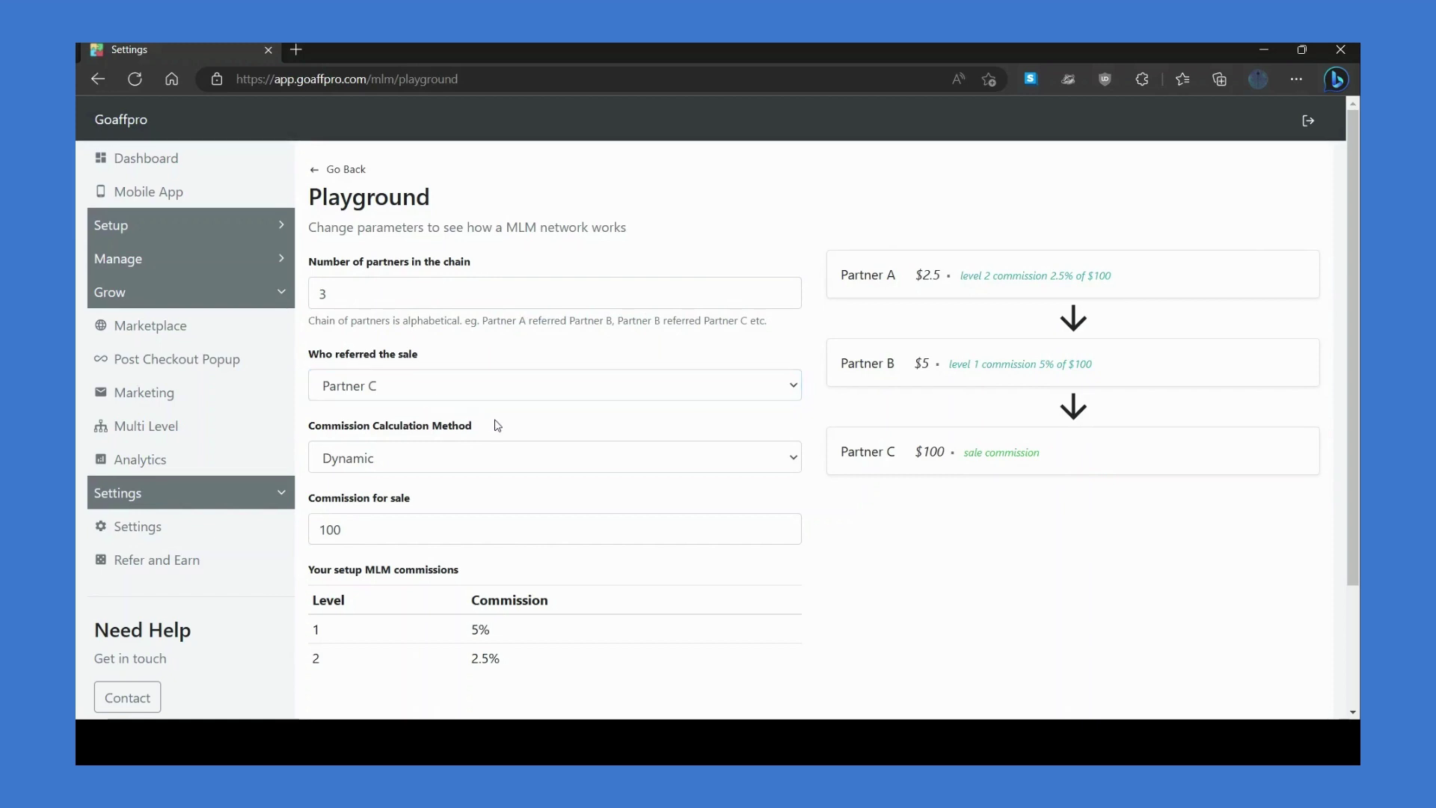
click(448, 474)
Step: Use the Simple calculation method with a 100 order value and a 10 sale commission
key(Up)
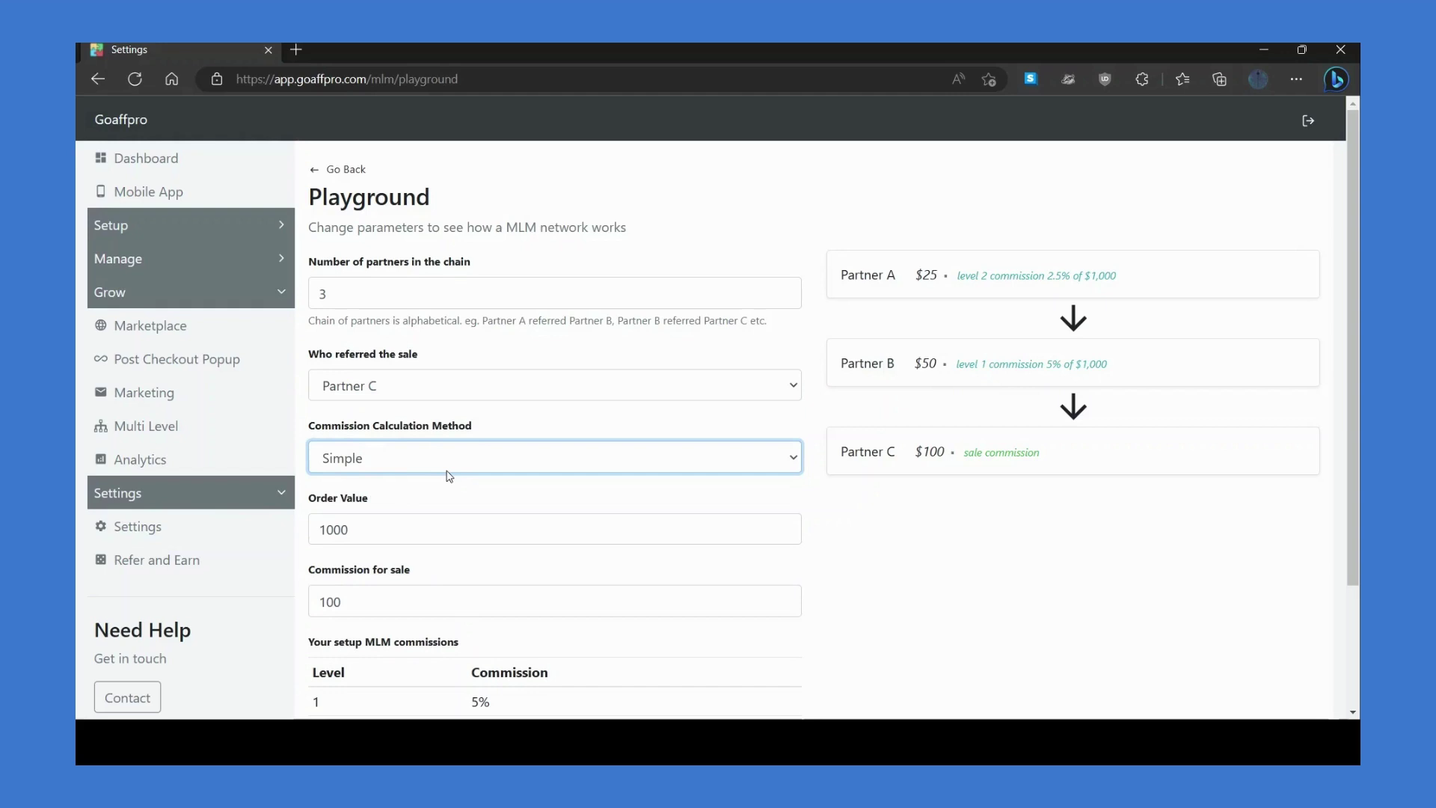
click(446, 494)
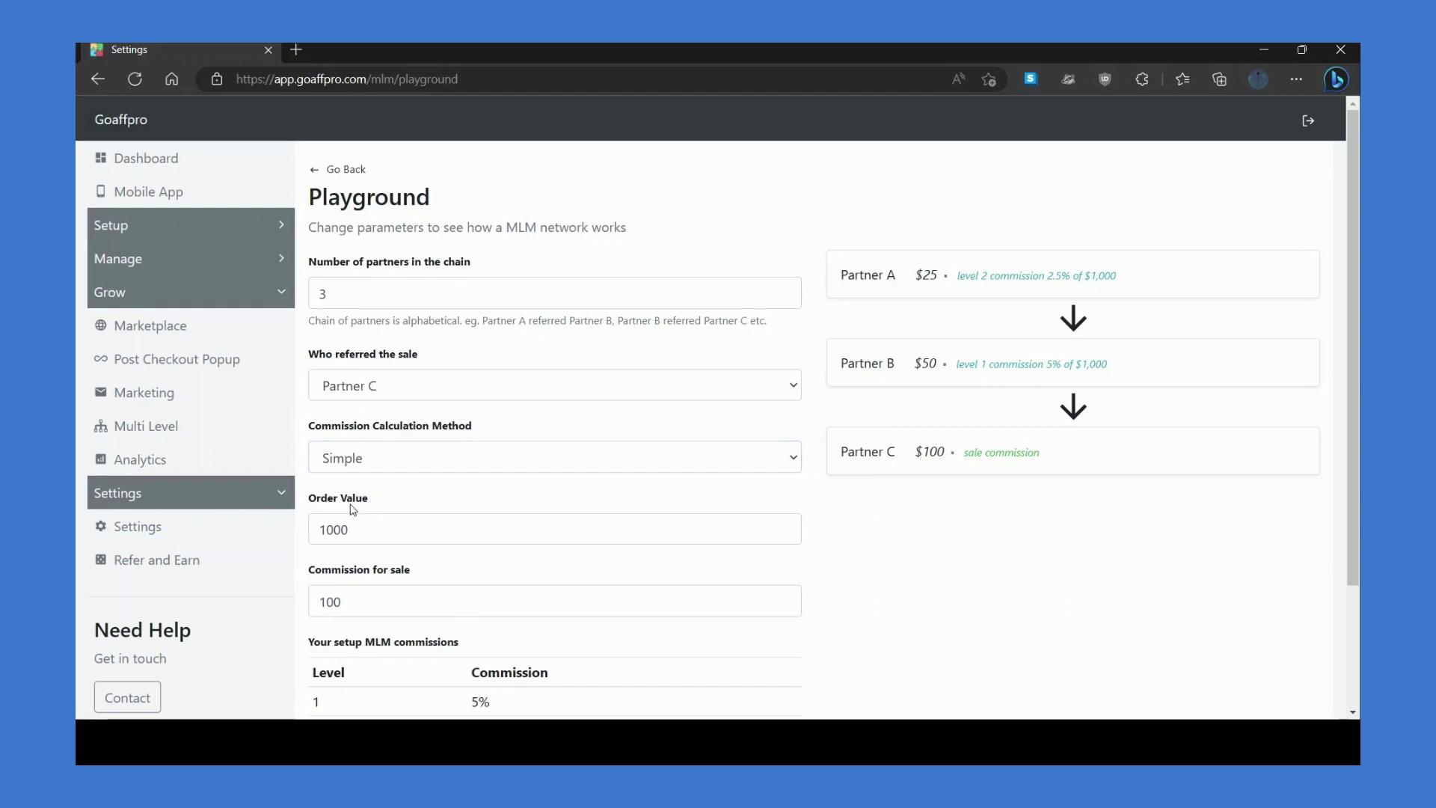
click(366, 524)
key(BackSpace)
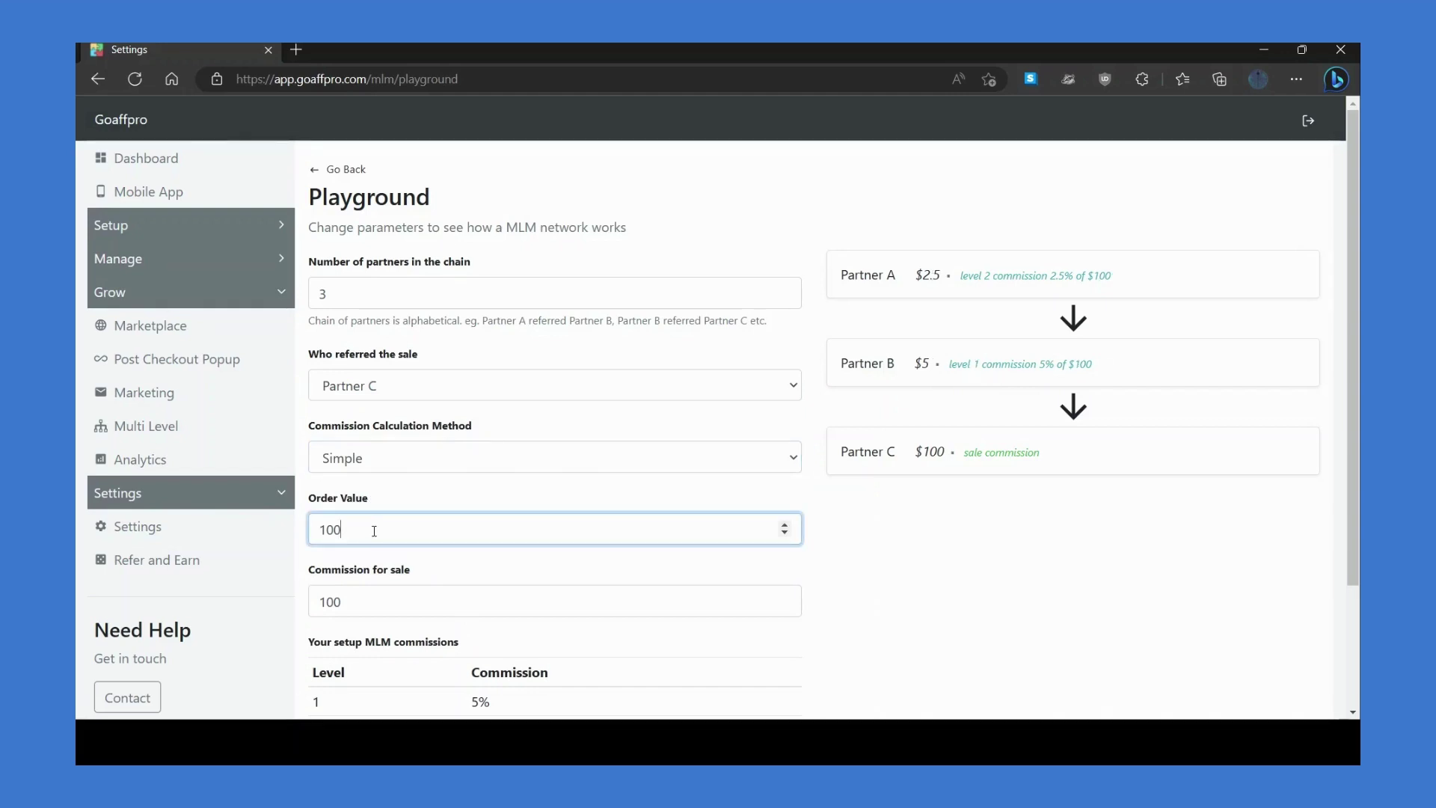
click(412, 573)
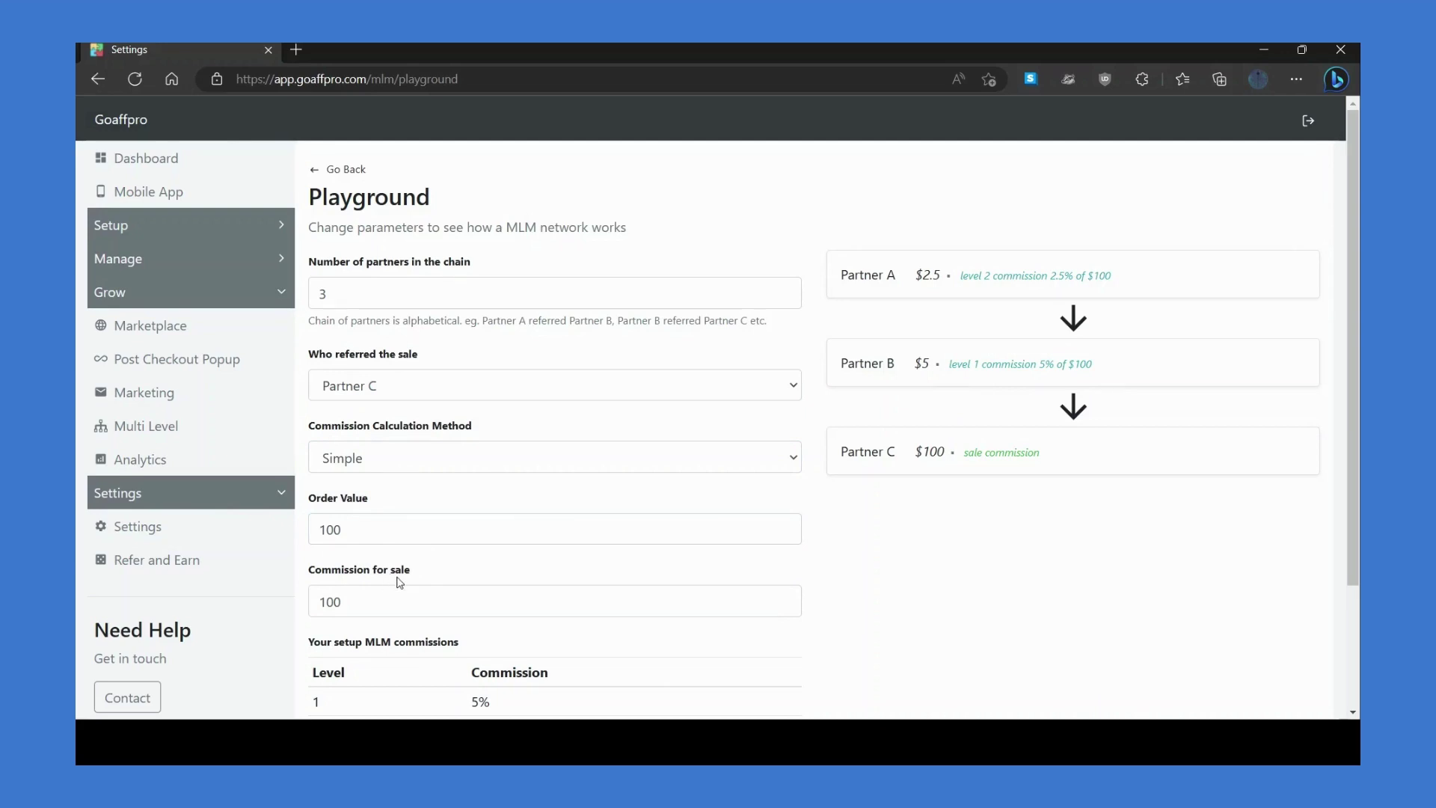
click(392, 602)
key(BackSpace)
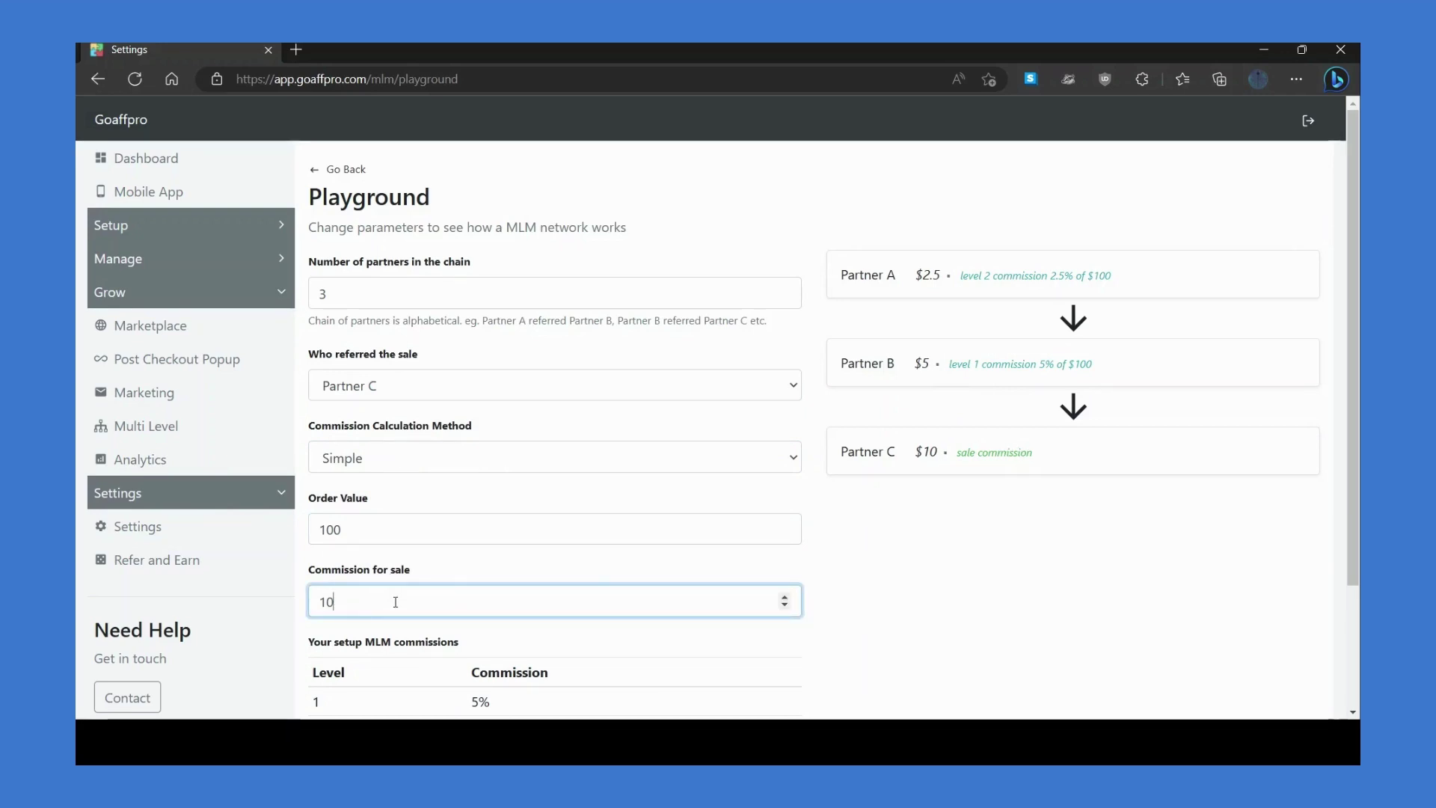
click(454, 579)
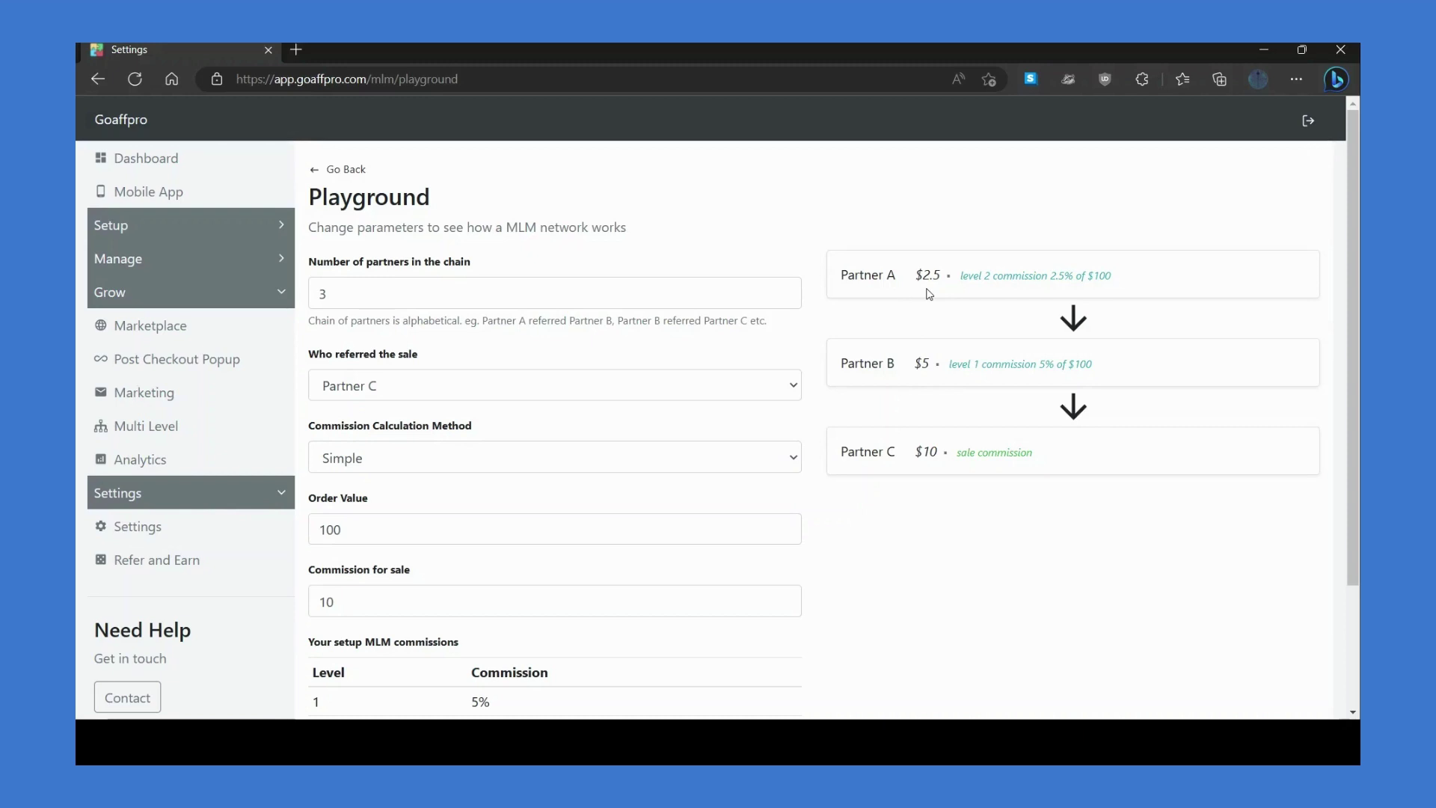
click(727, 389)
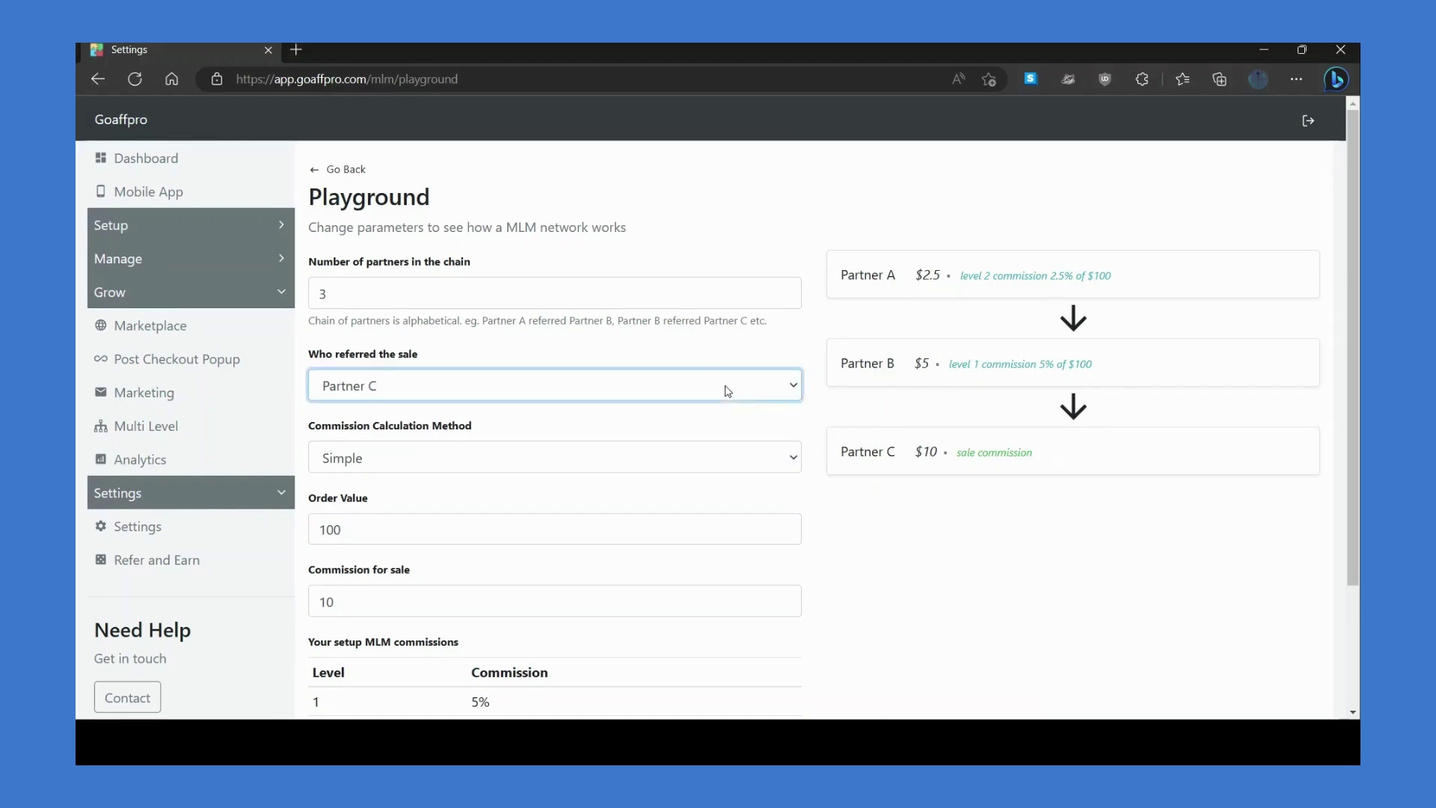
Step: Make Partner B the referrer, review the amounts, then go back to the MLM overview
key(Up)
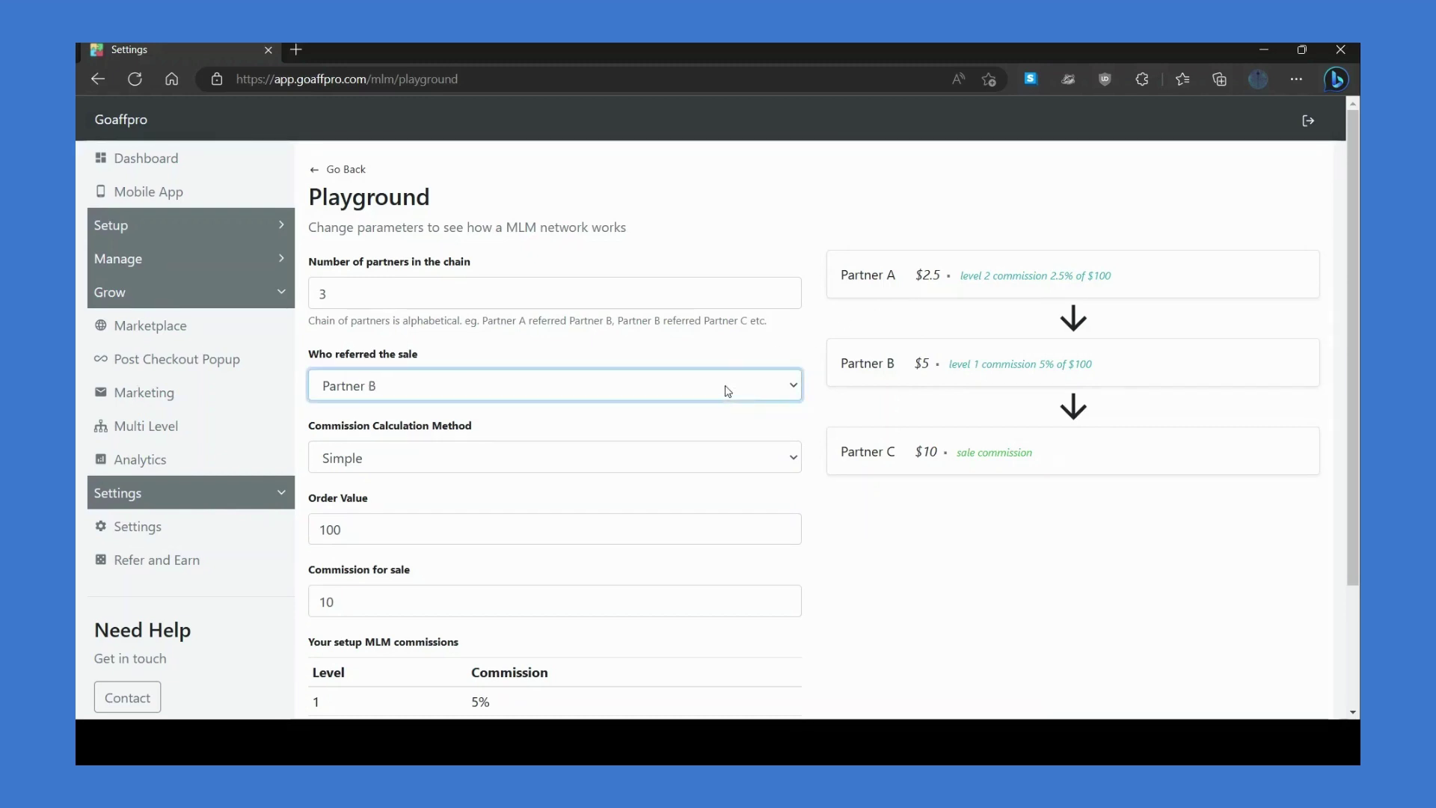
click(753, 416)
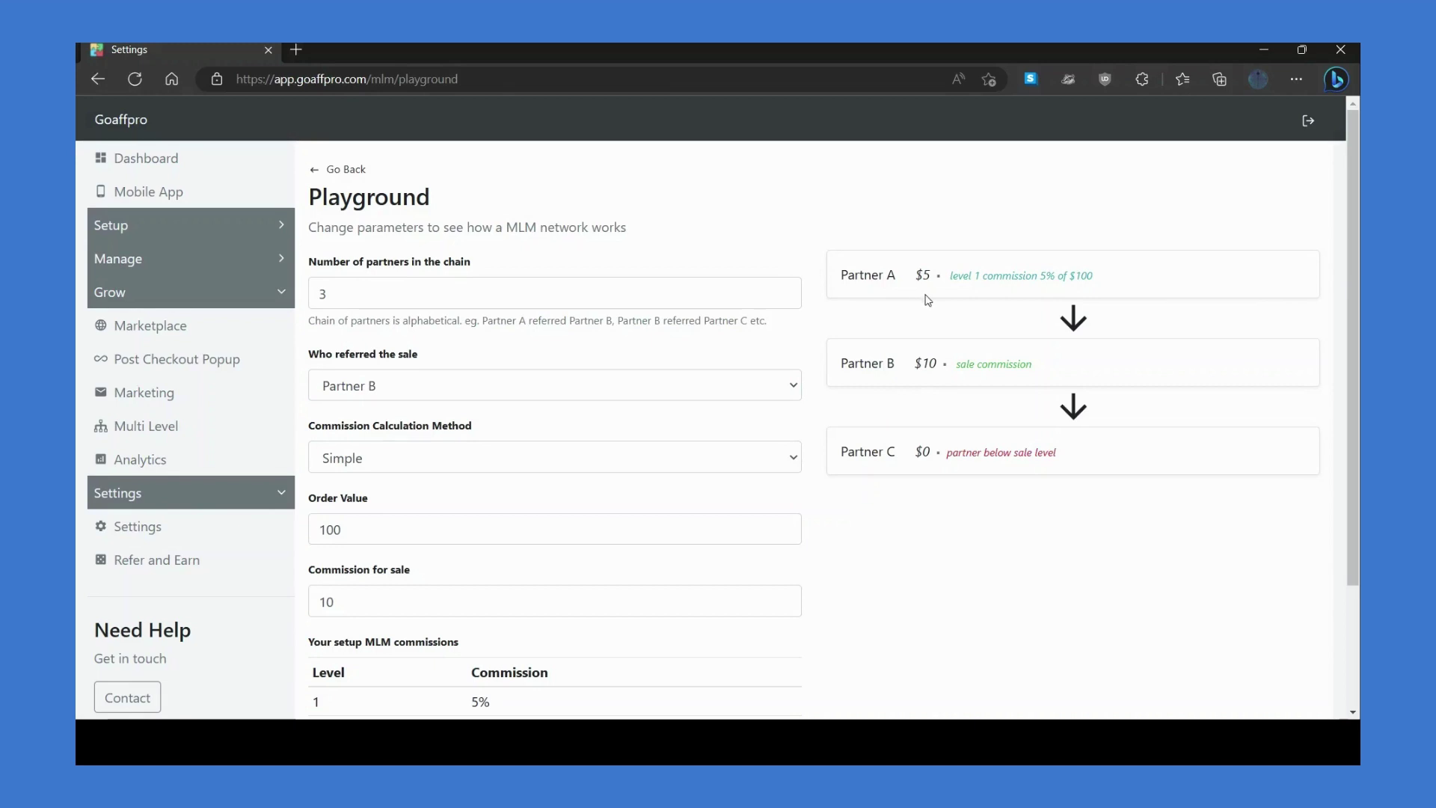
click(353, 175)
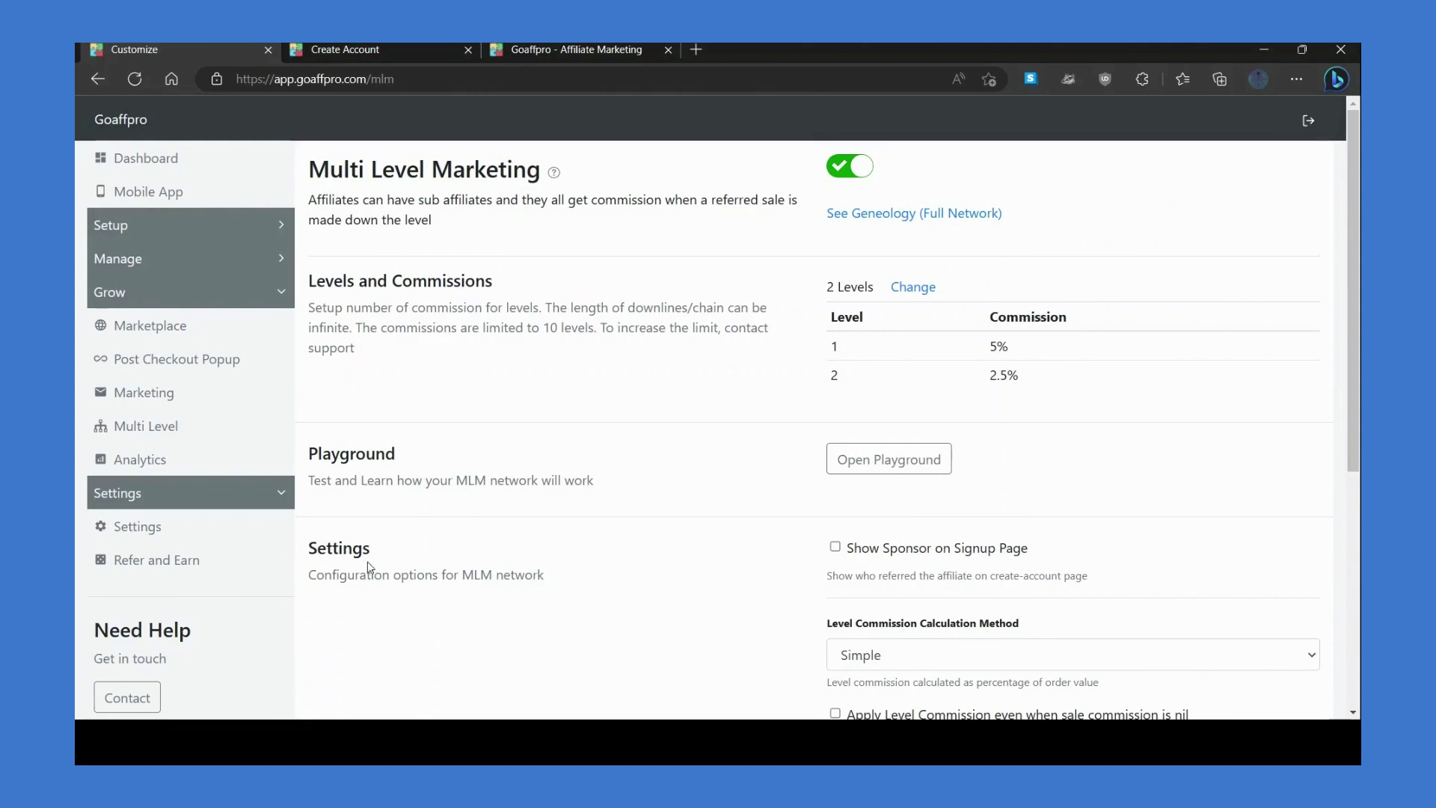
Step: Enable Show Sponsor on Signup Page and confirm it on the reloaded affiliate signup page
scroll(659, 573, down, 5)
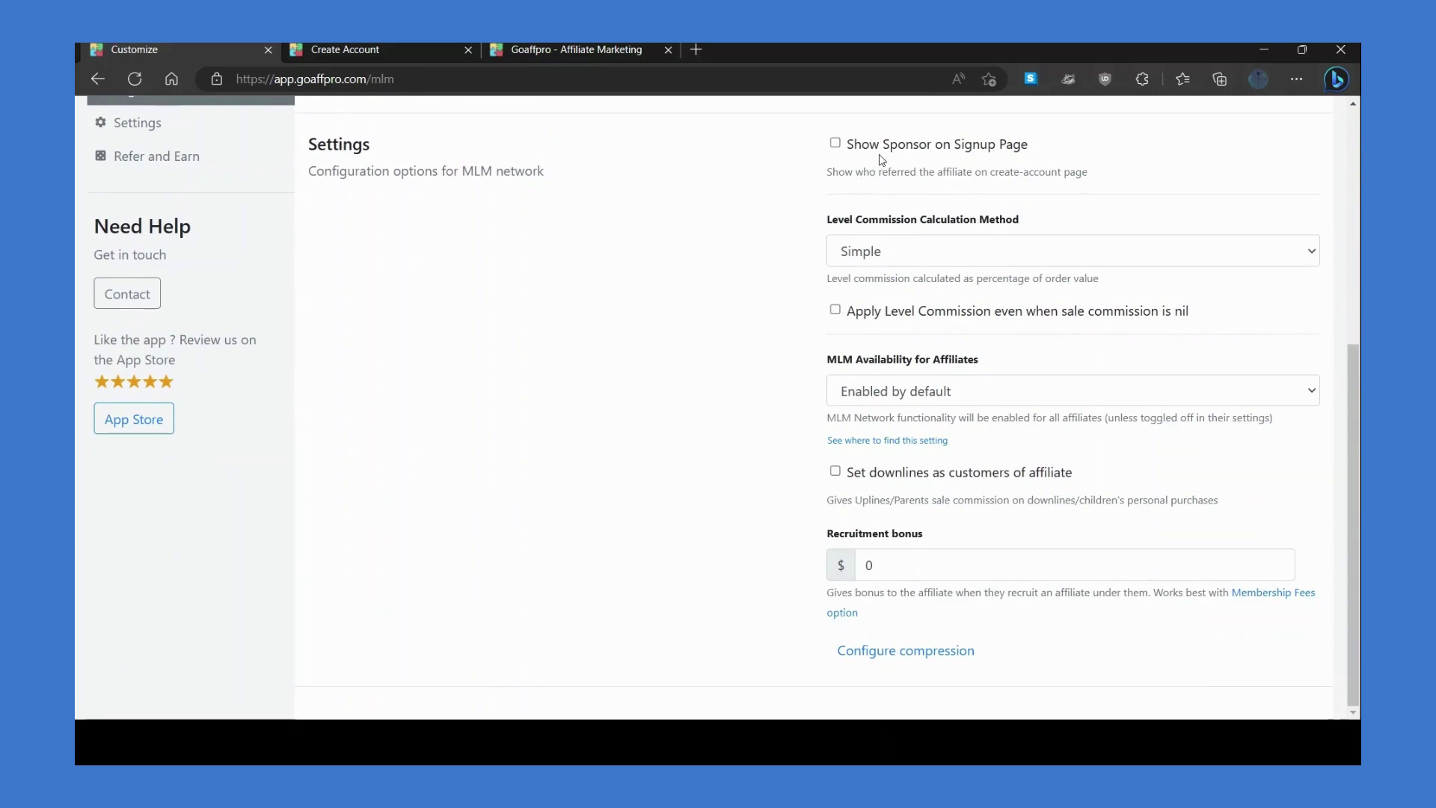
click(836, 143)
click(339, 49)
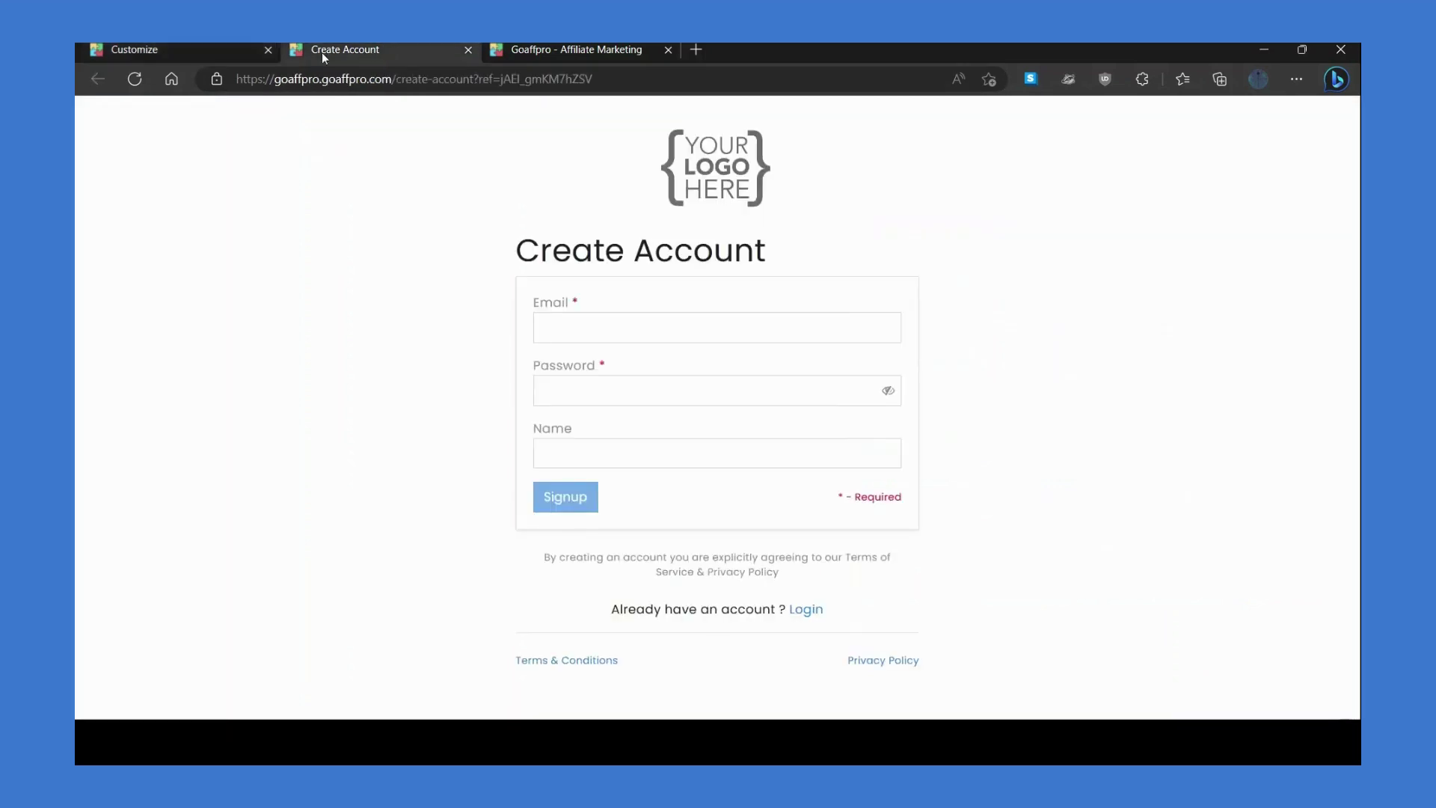
click(134, 78)
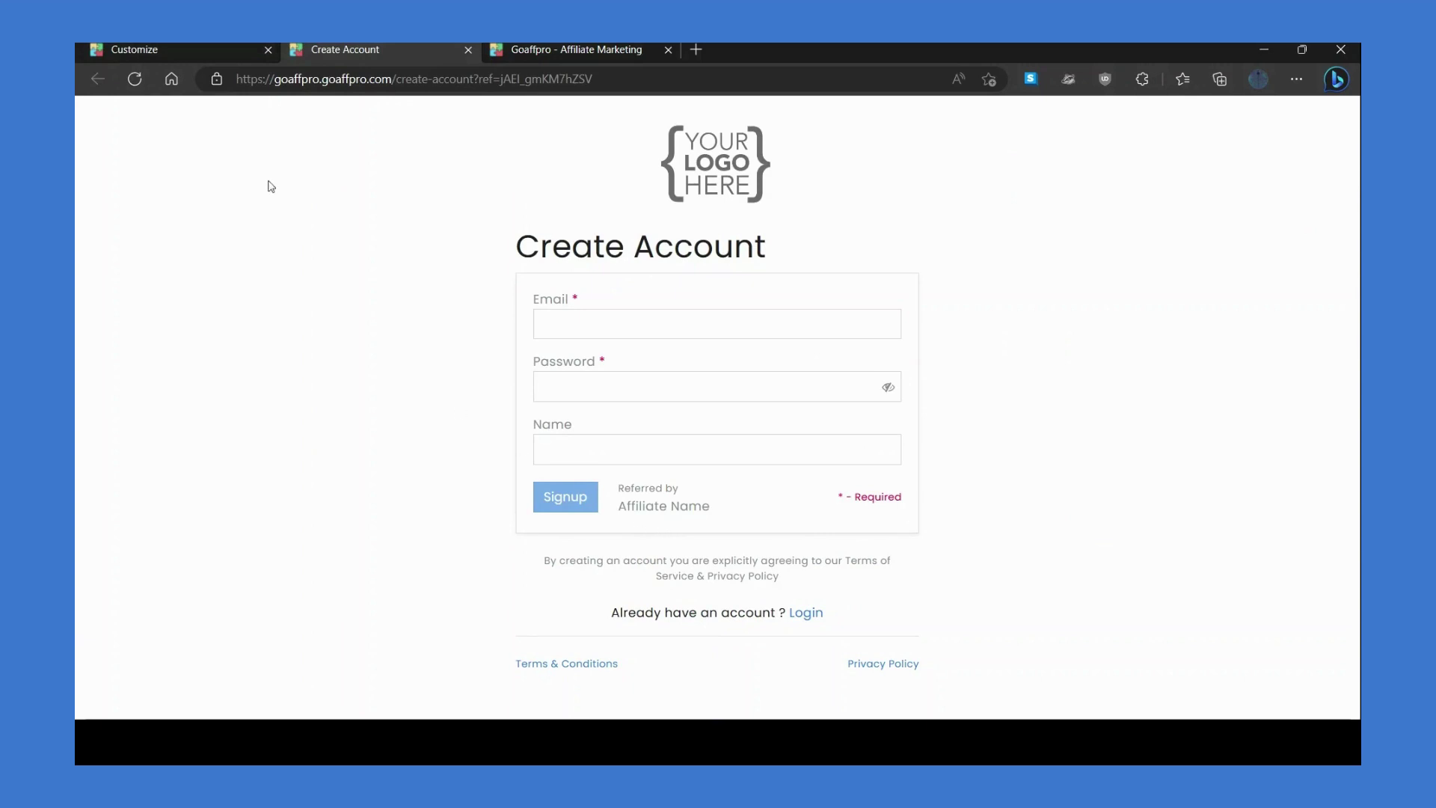
click(209, 47)
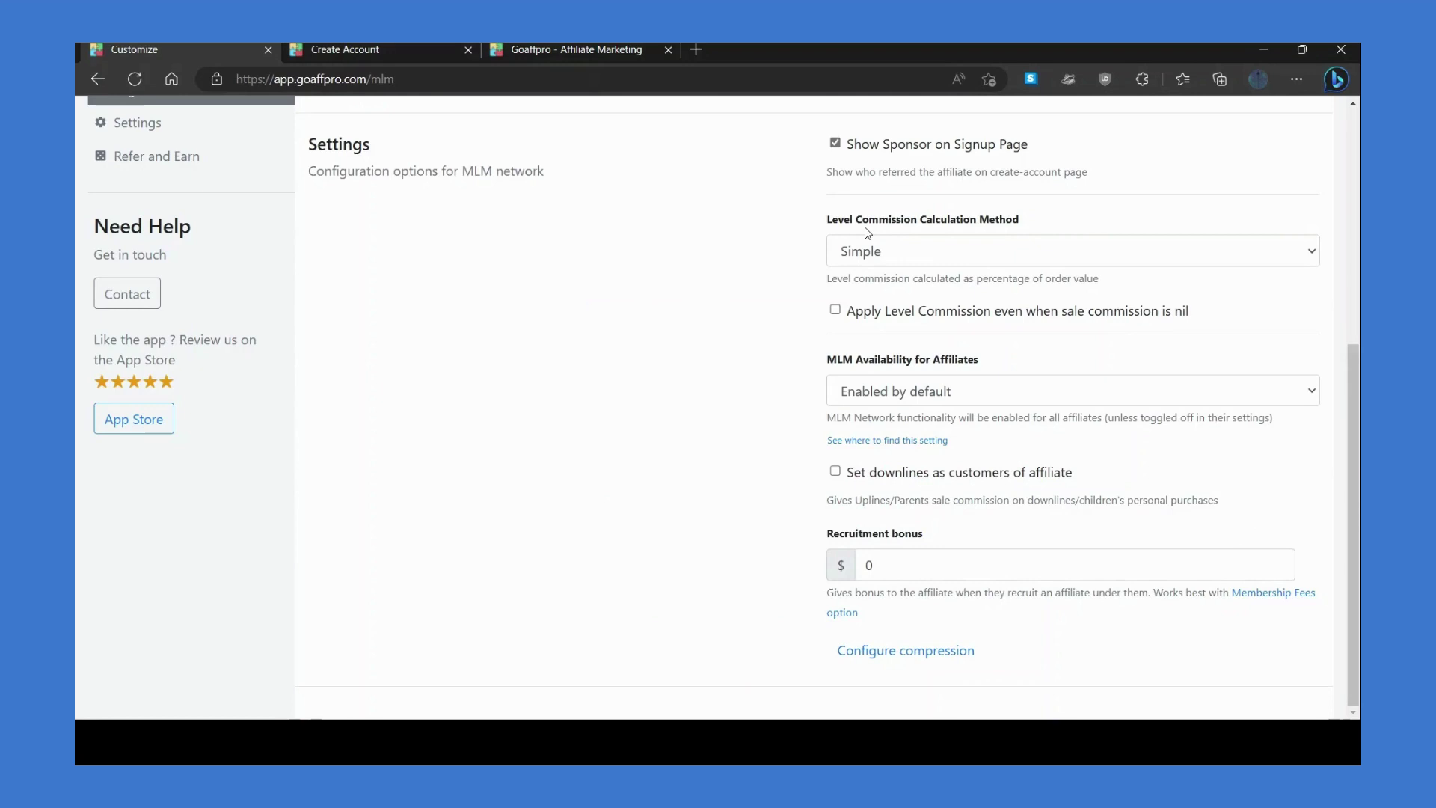
Step: Try the Dynamic level commission calculation method, then leave it as Simple
click(897, 261)
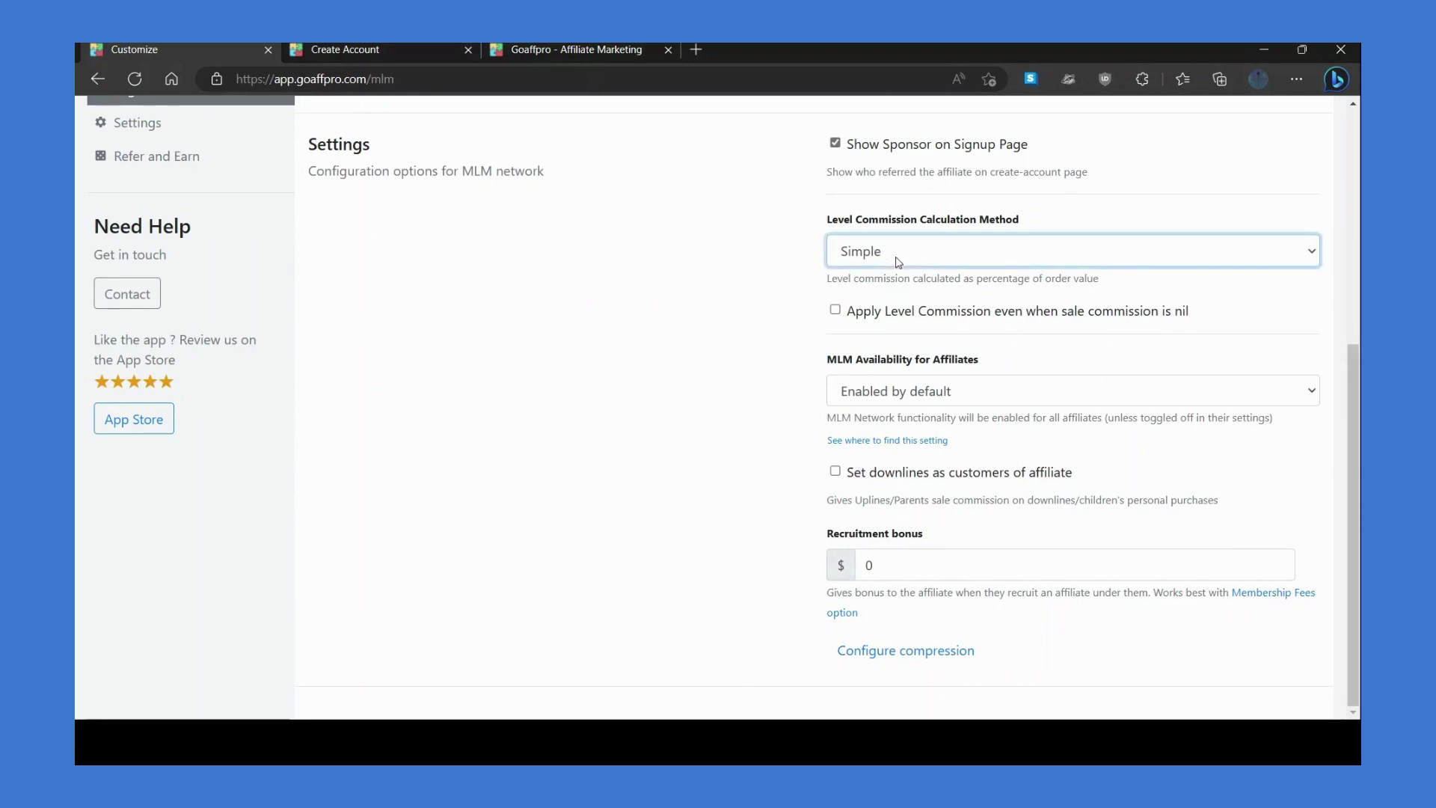
key(Down)
key(Up)
click(804, 285)
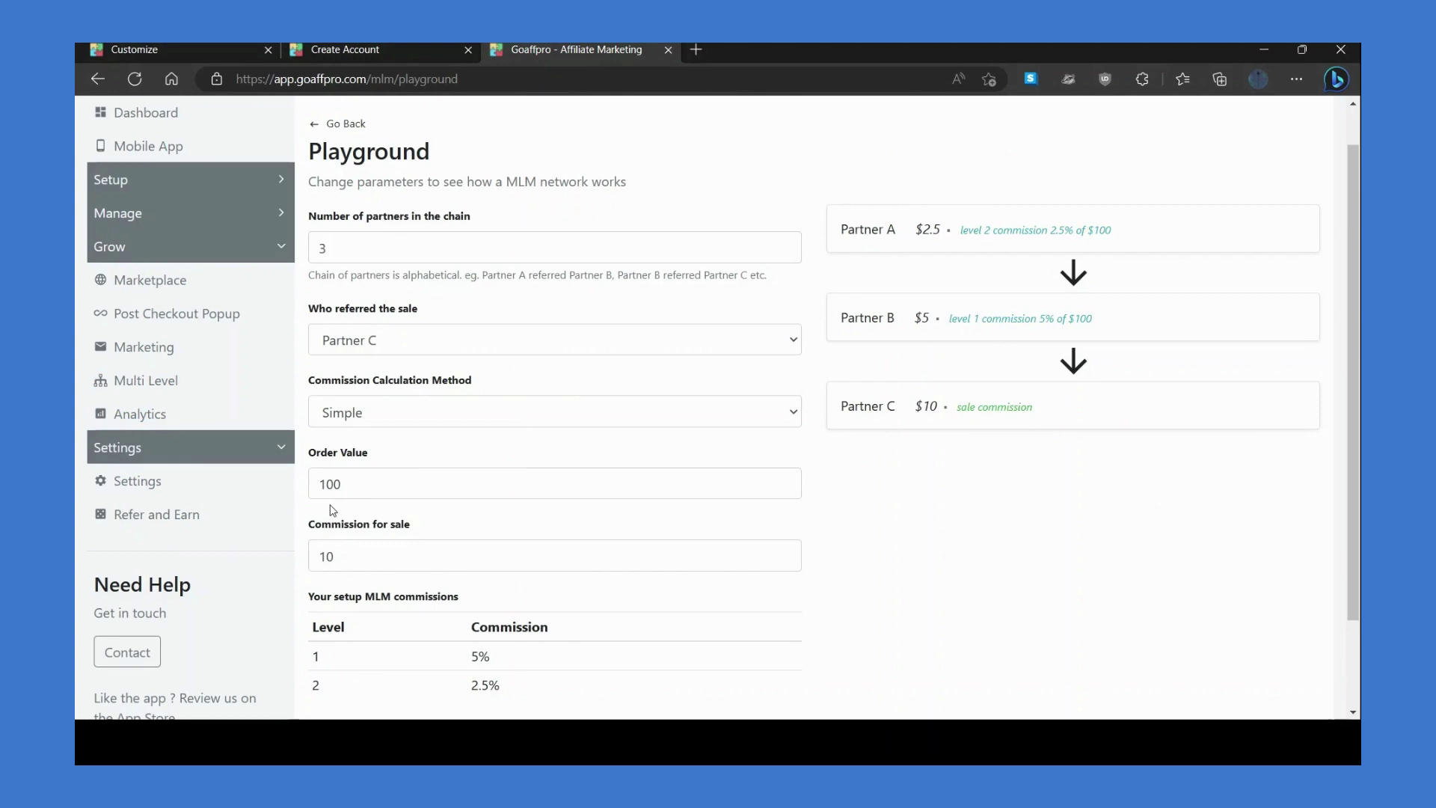
Step: Test the Dynamic method in the Playground (Partner B $0.5, Partner A $0.25), then return to settings
click(489, 409)
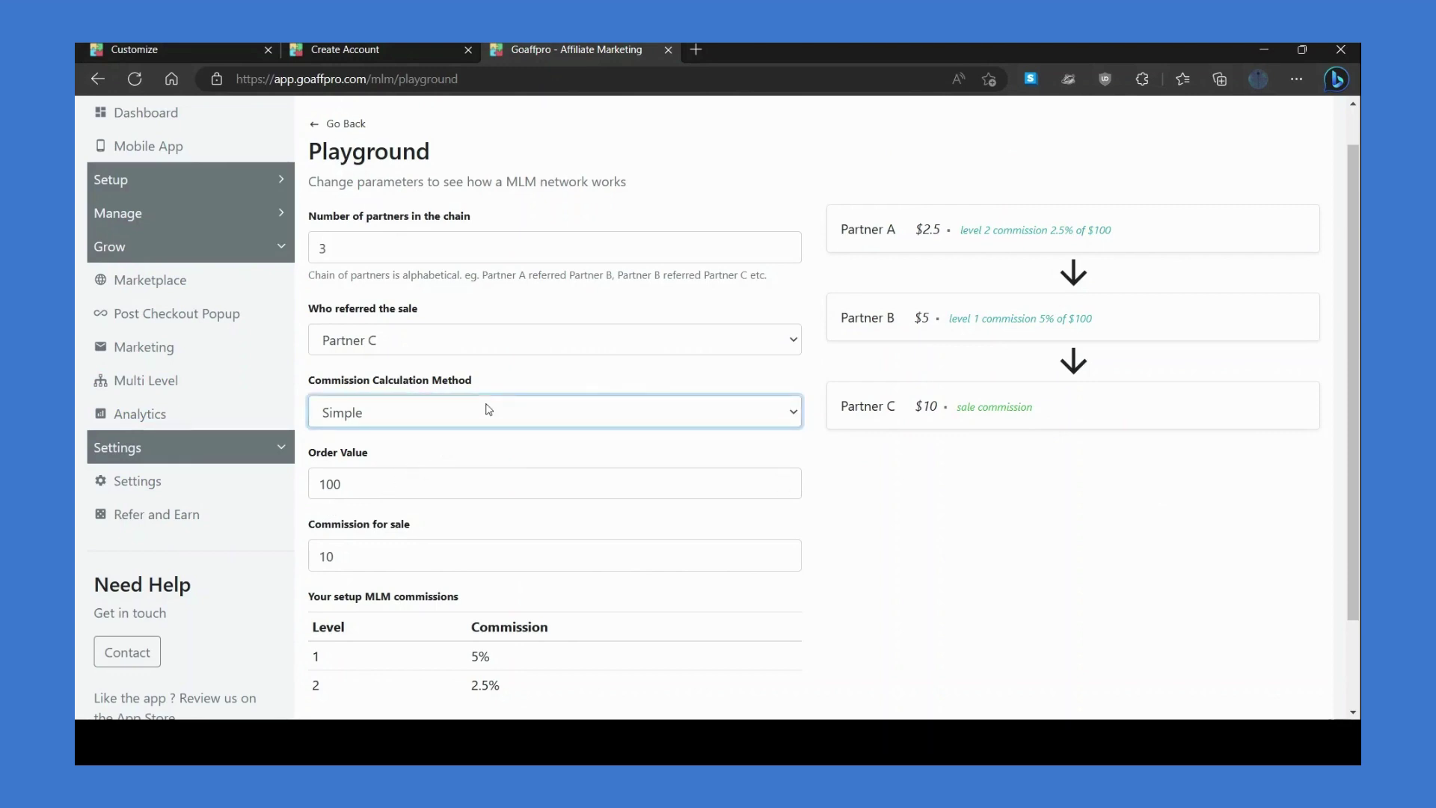
key(Down)
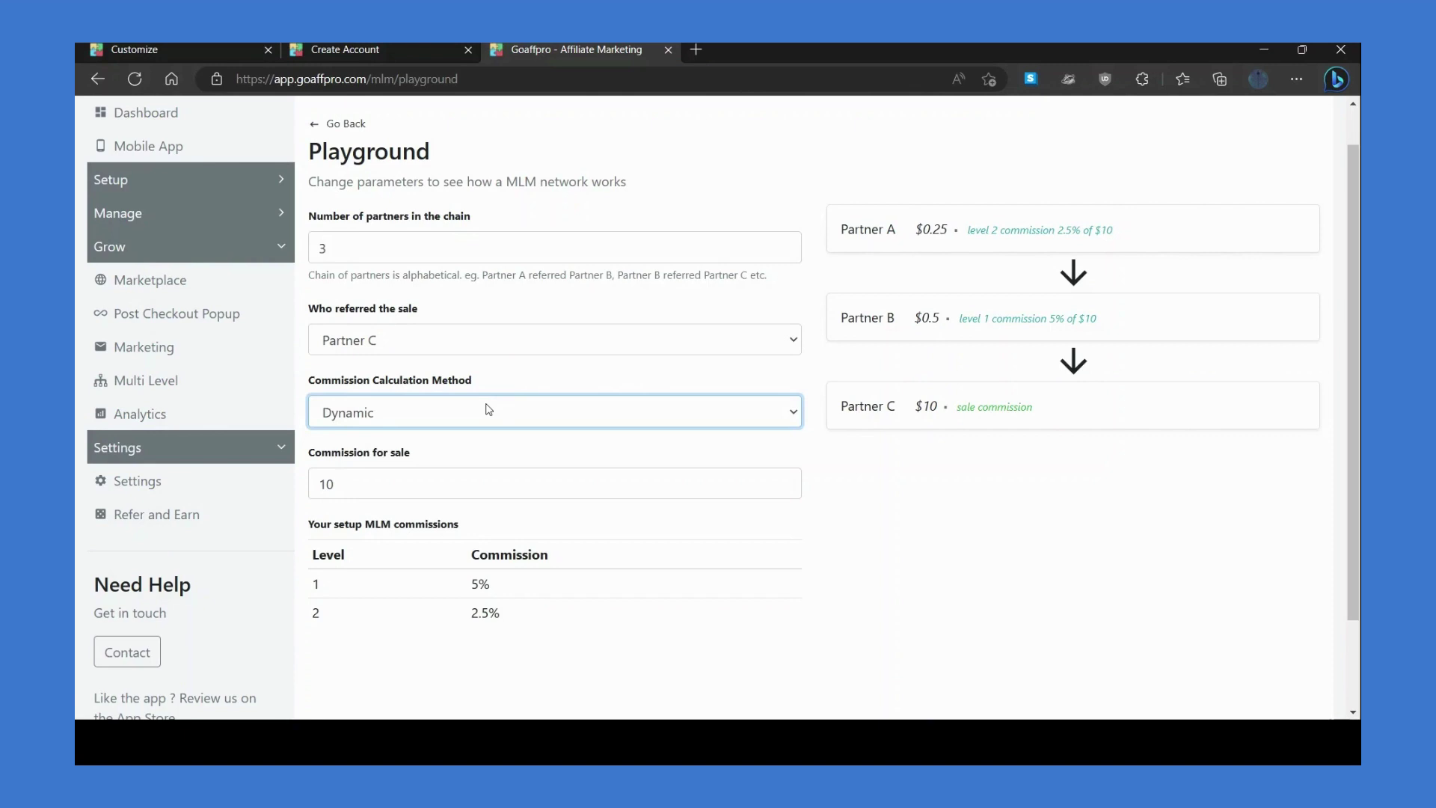
click(490, 444)
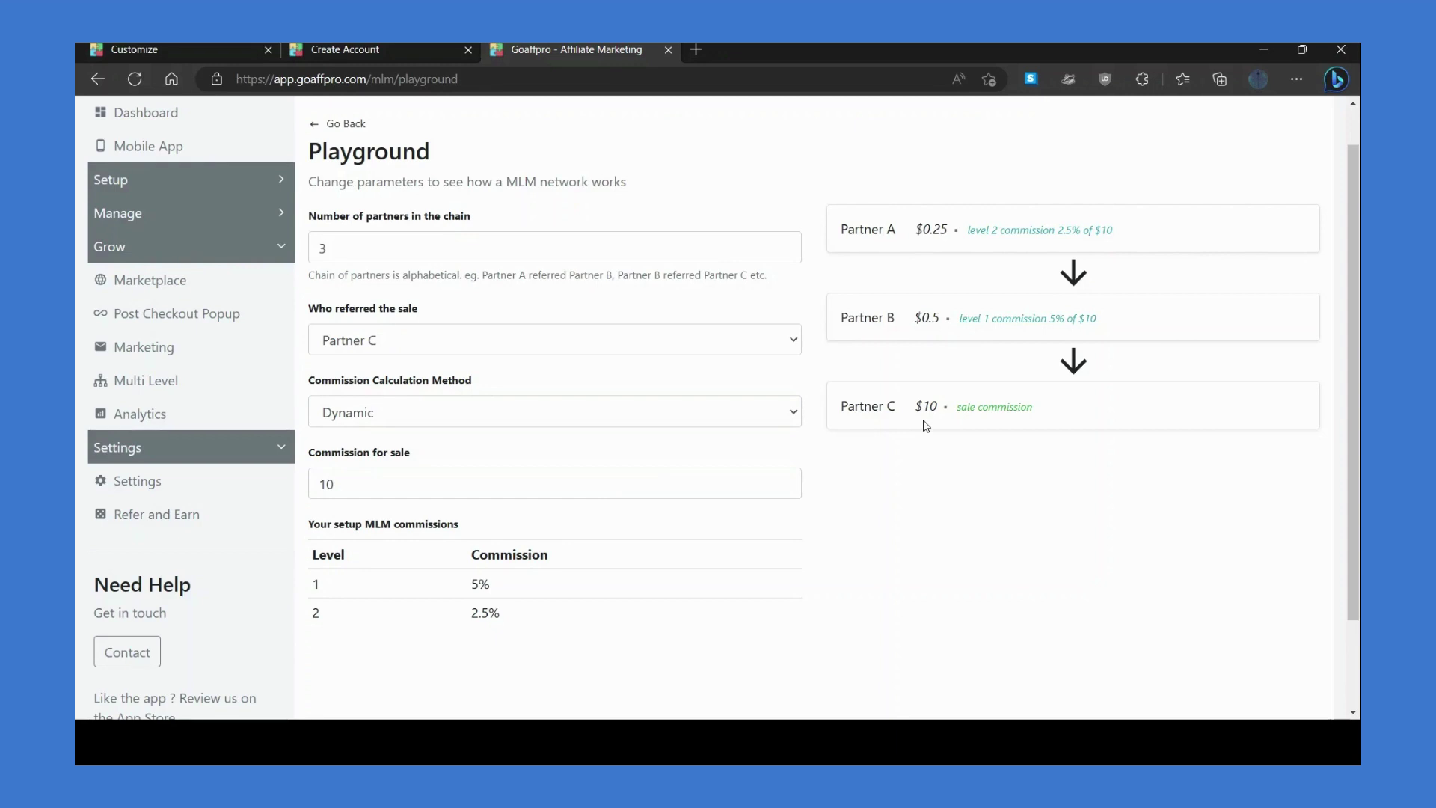
click(359, 122)
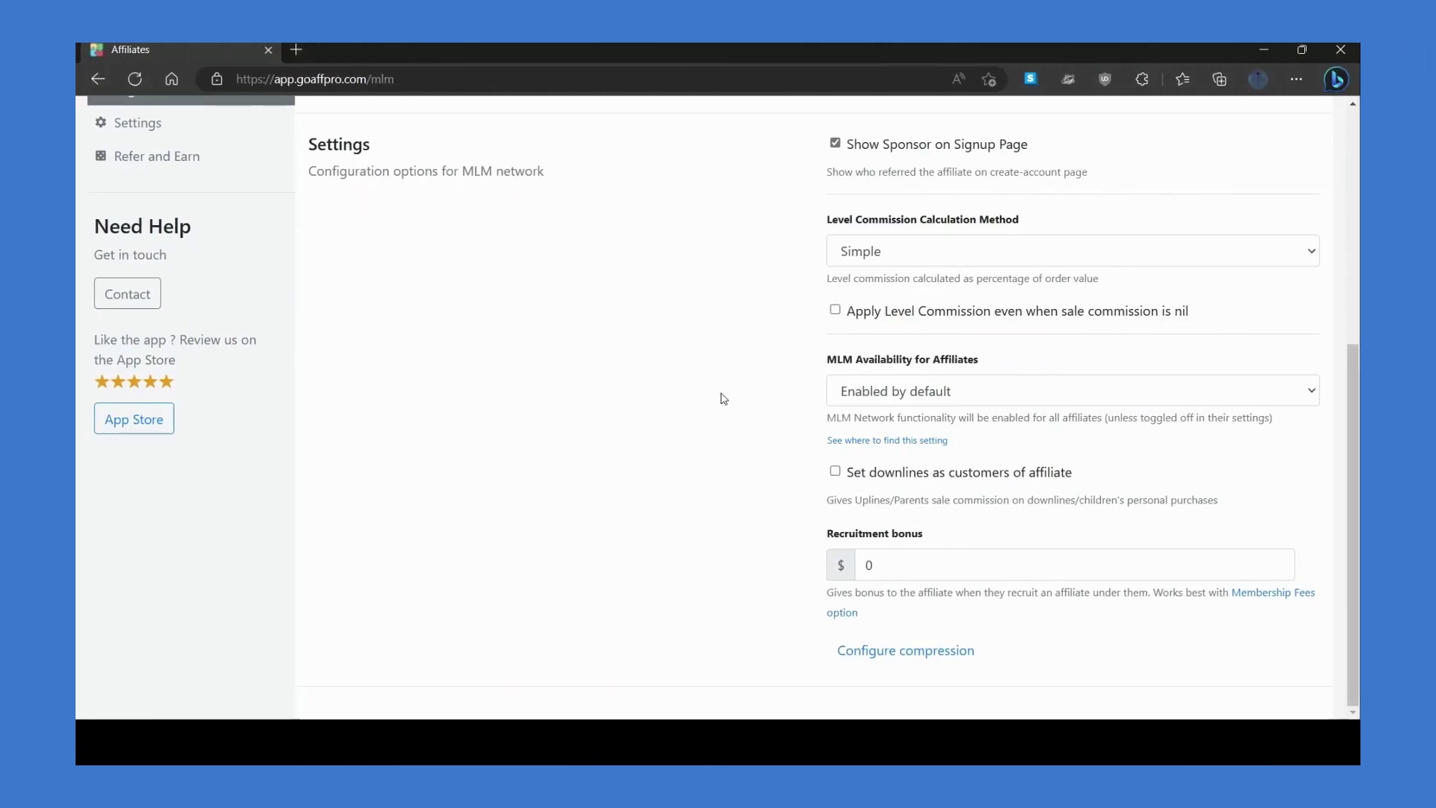
Step: Set MLM Availability for Affiliates to Disabled by default
click(898, 395)
key(Down)
key(Up)
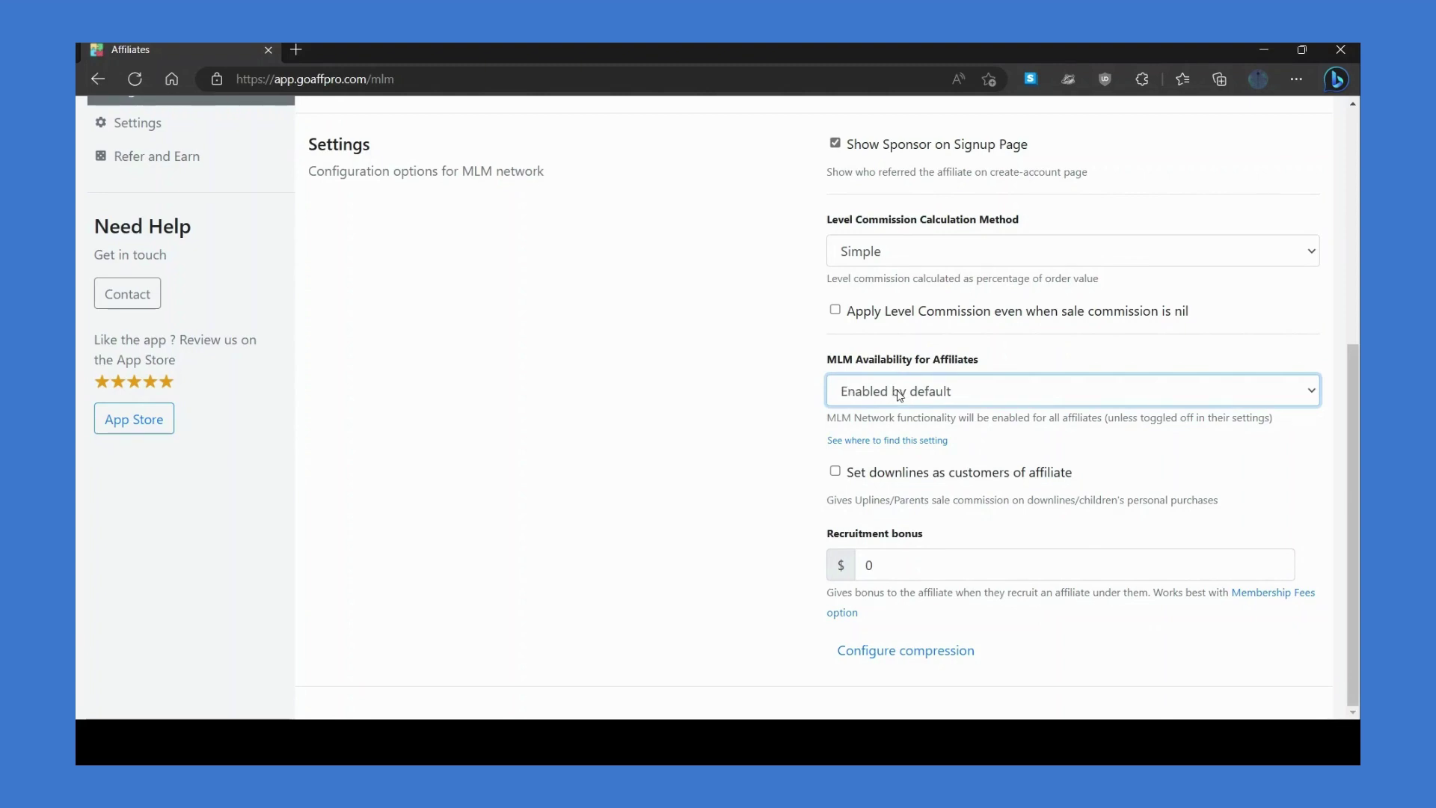
key(Down)
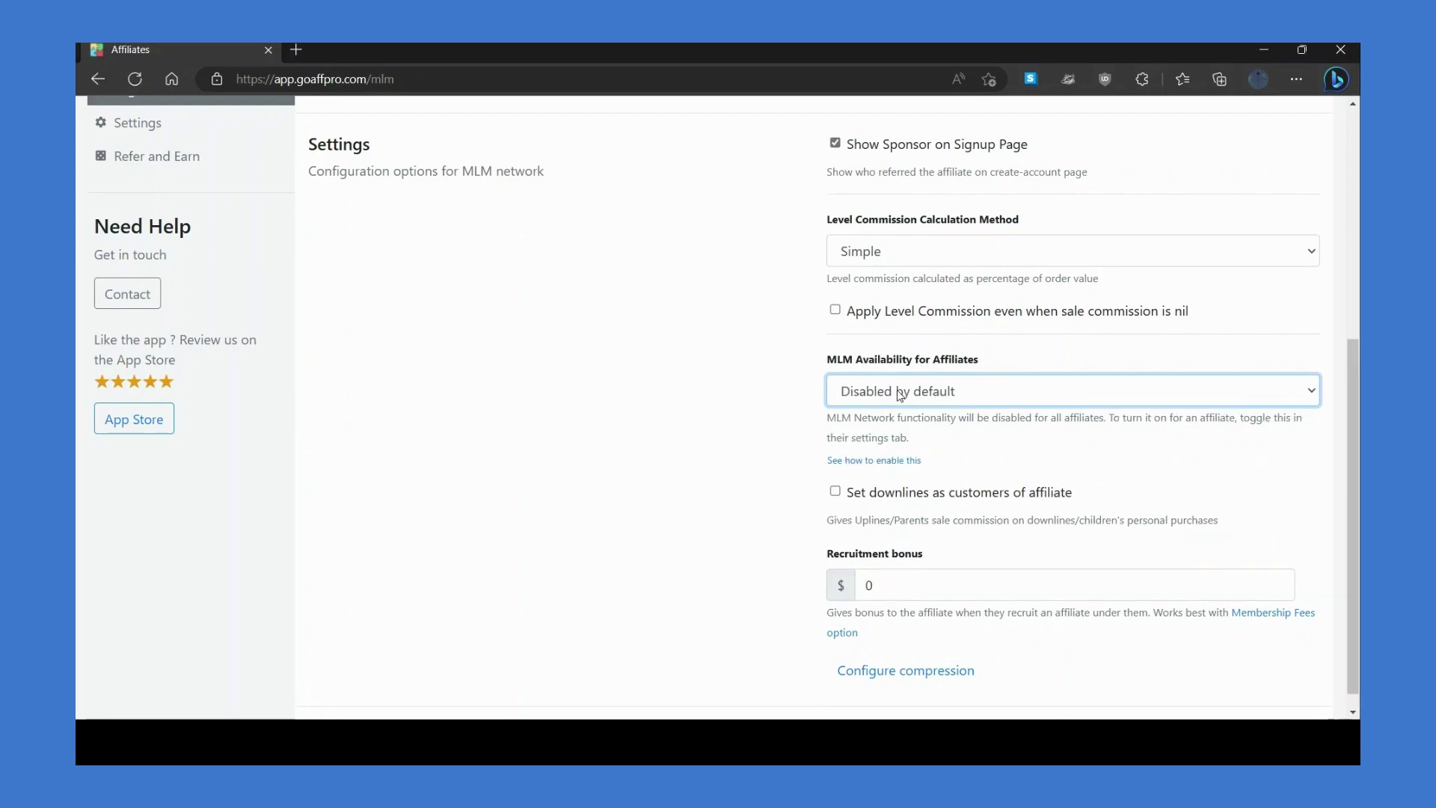
click(769, 400)
scroll(769, 401, up, 5)
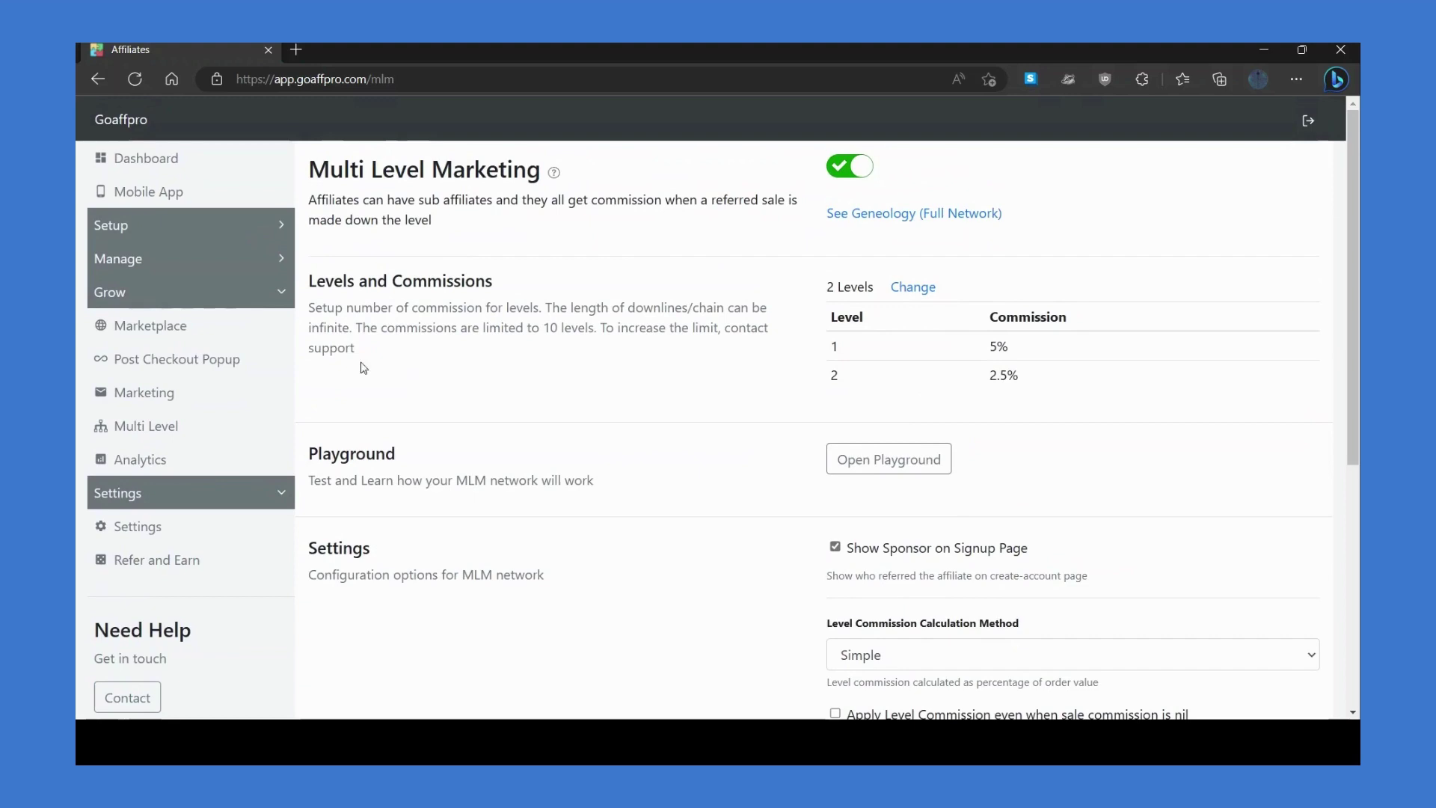
Step: Open the first affiliate's details from the All Affiliates list
click(200, 258)
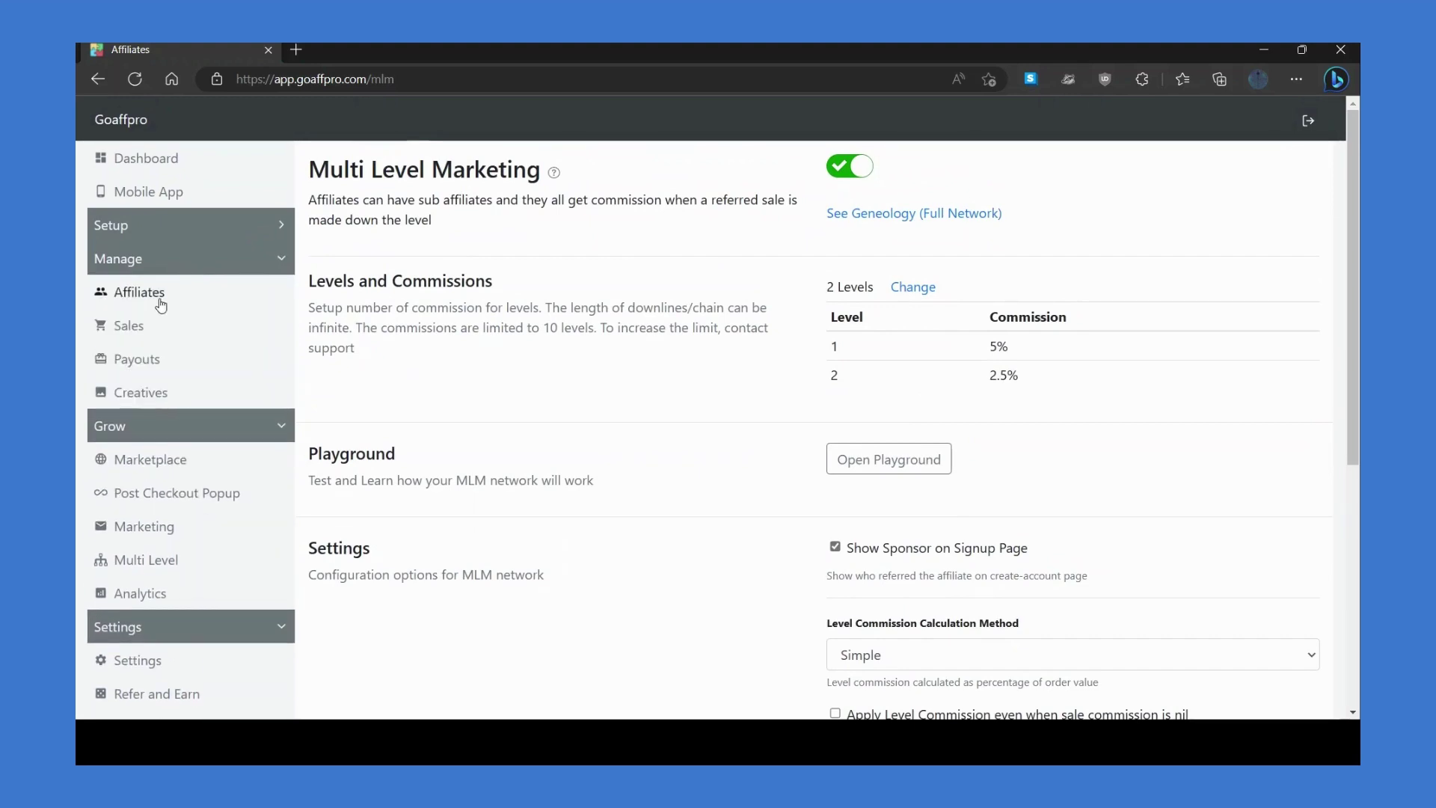
click(160, 302)
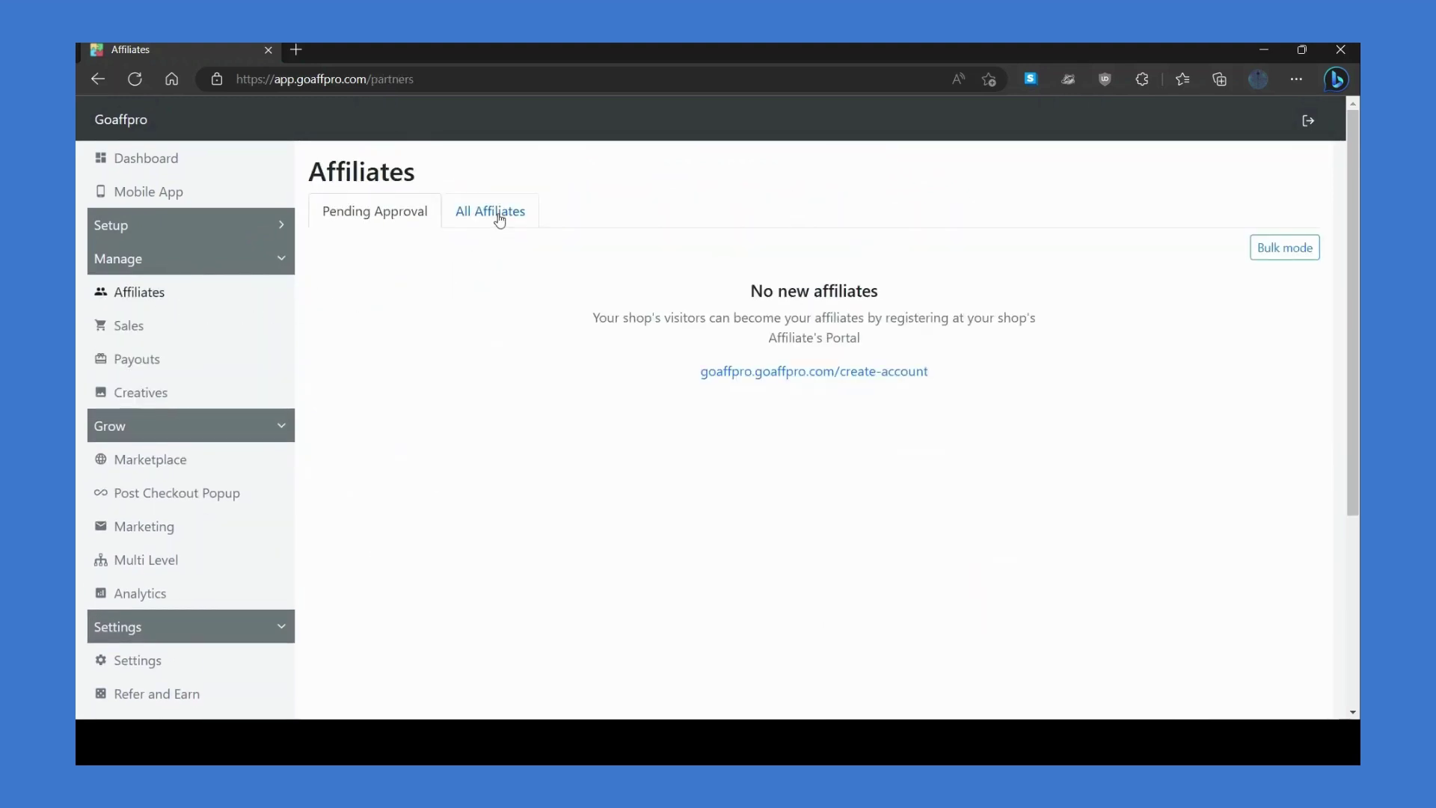
click(499, 217)
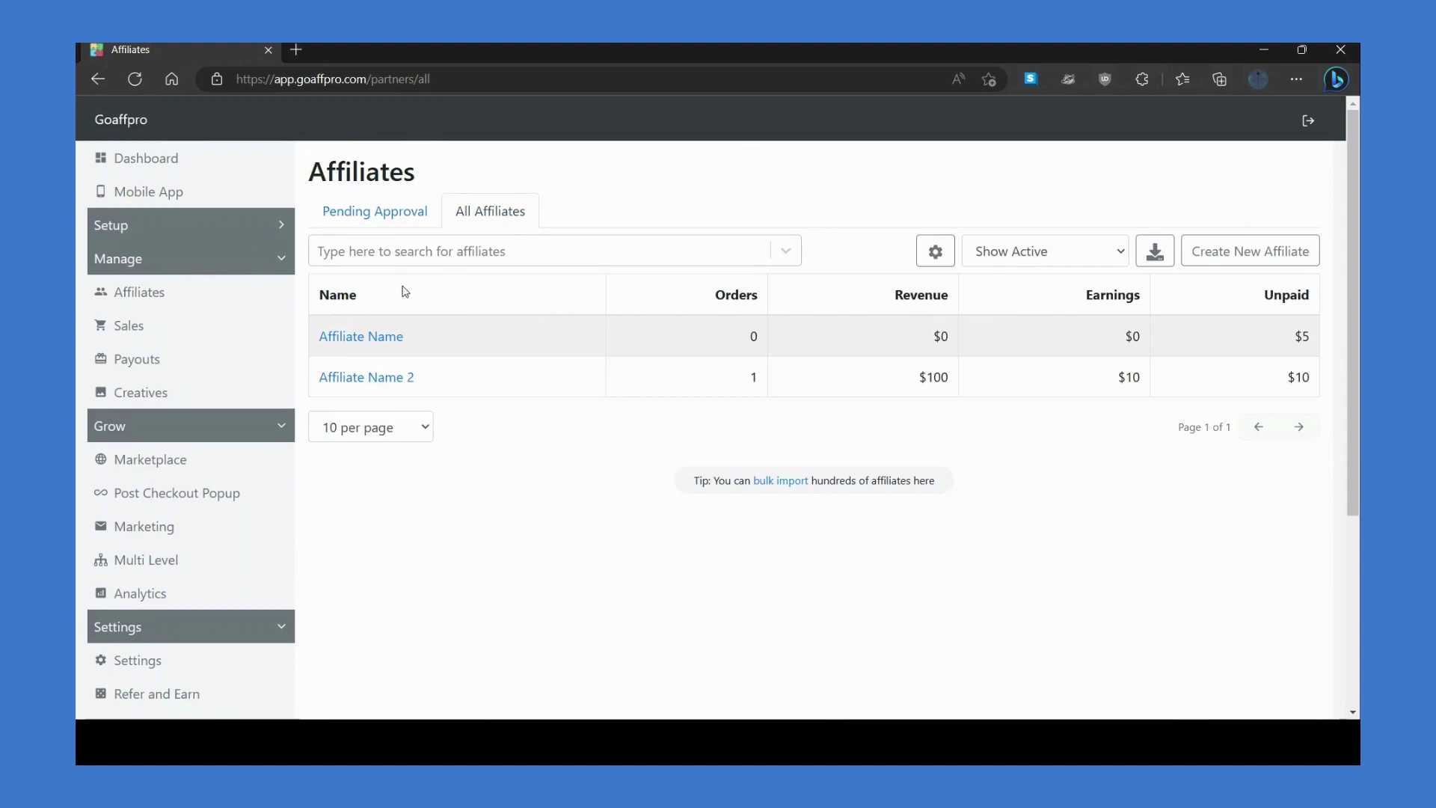
click(375, 338)
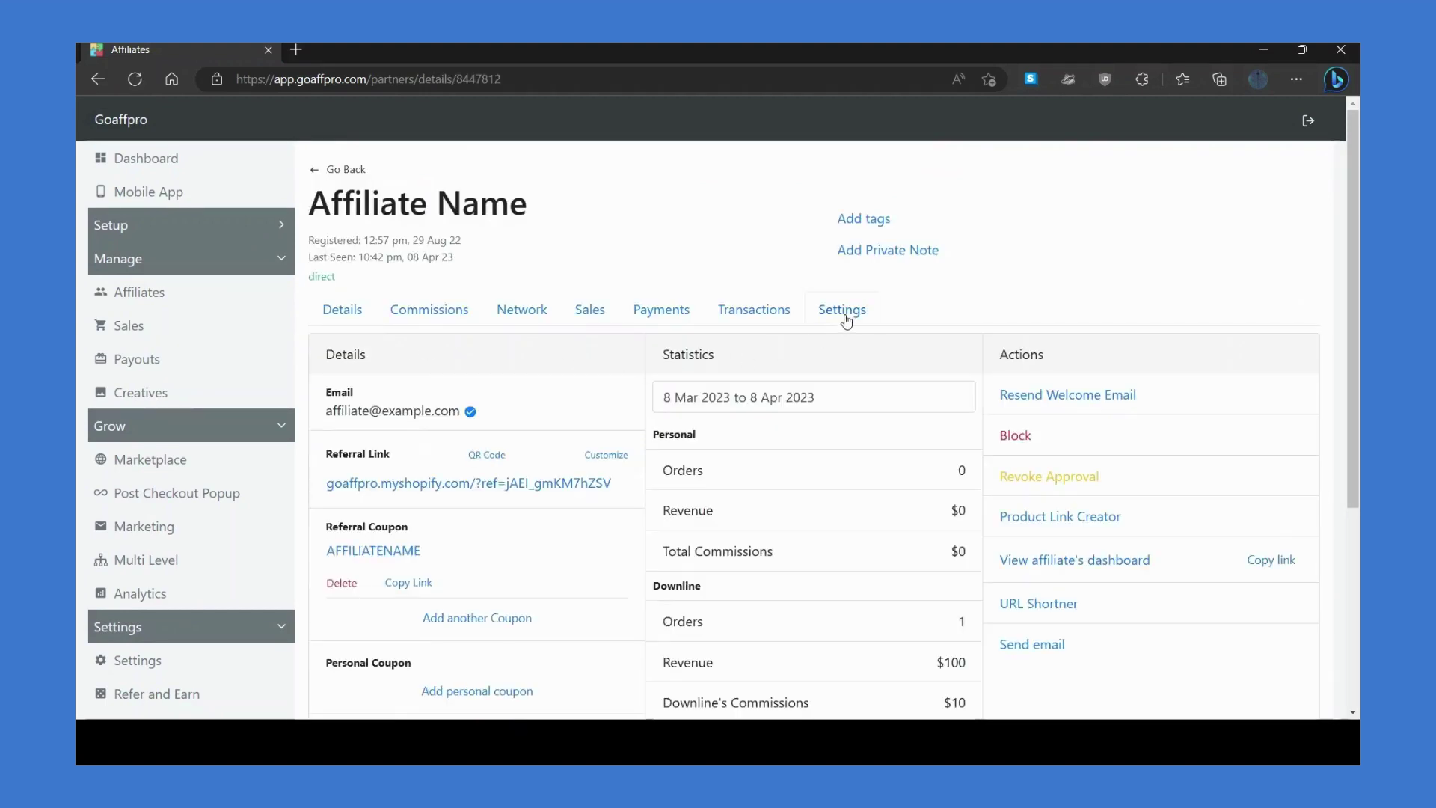
Step: Turn on Multi Level Marketing in this affiliate's settings, then return to Multi Level
click(843, 311)
scroll(793, 509, down, 5)
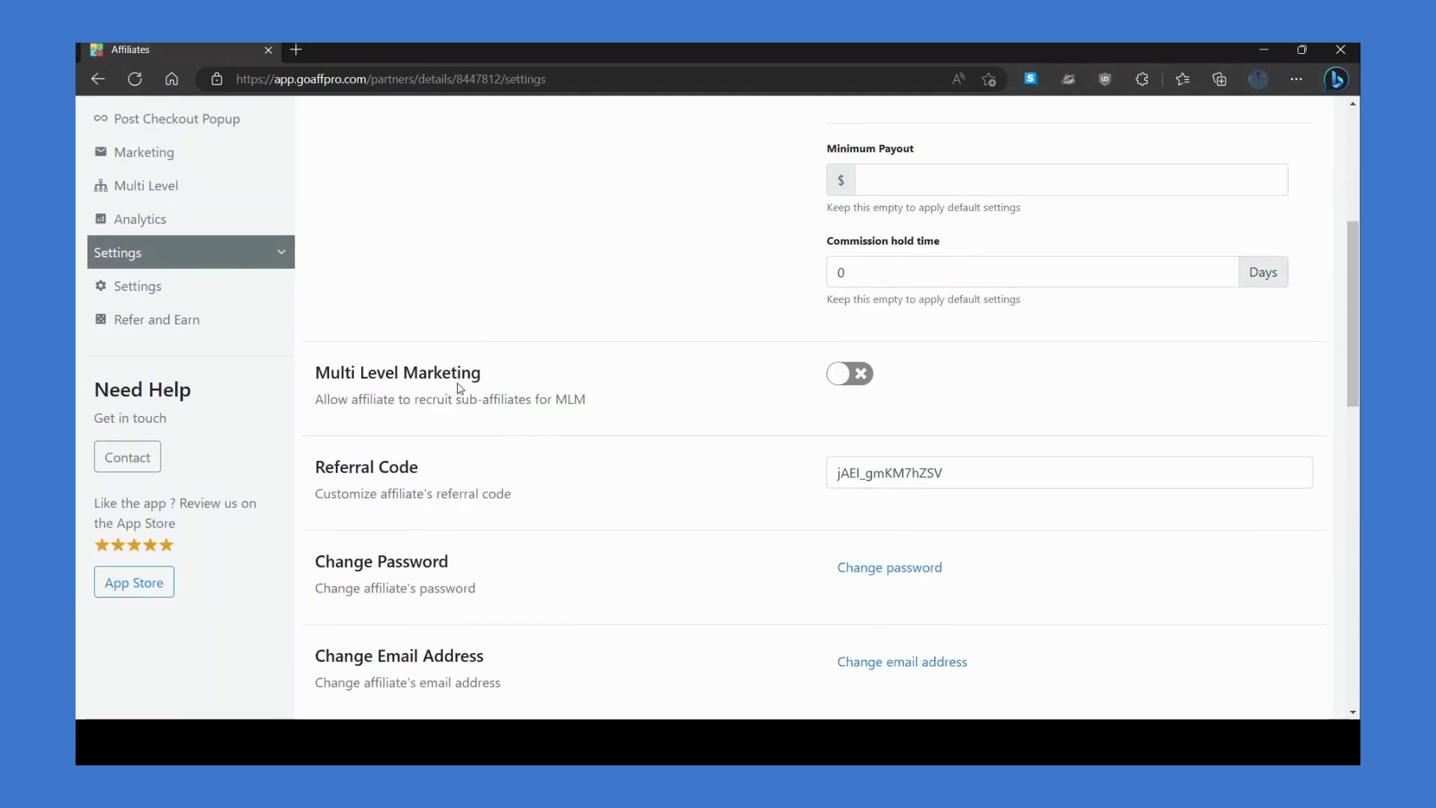
click(852, 380)
scroll(680, 380, up, 5)
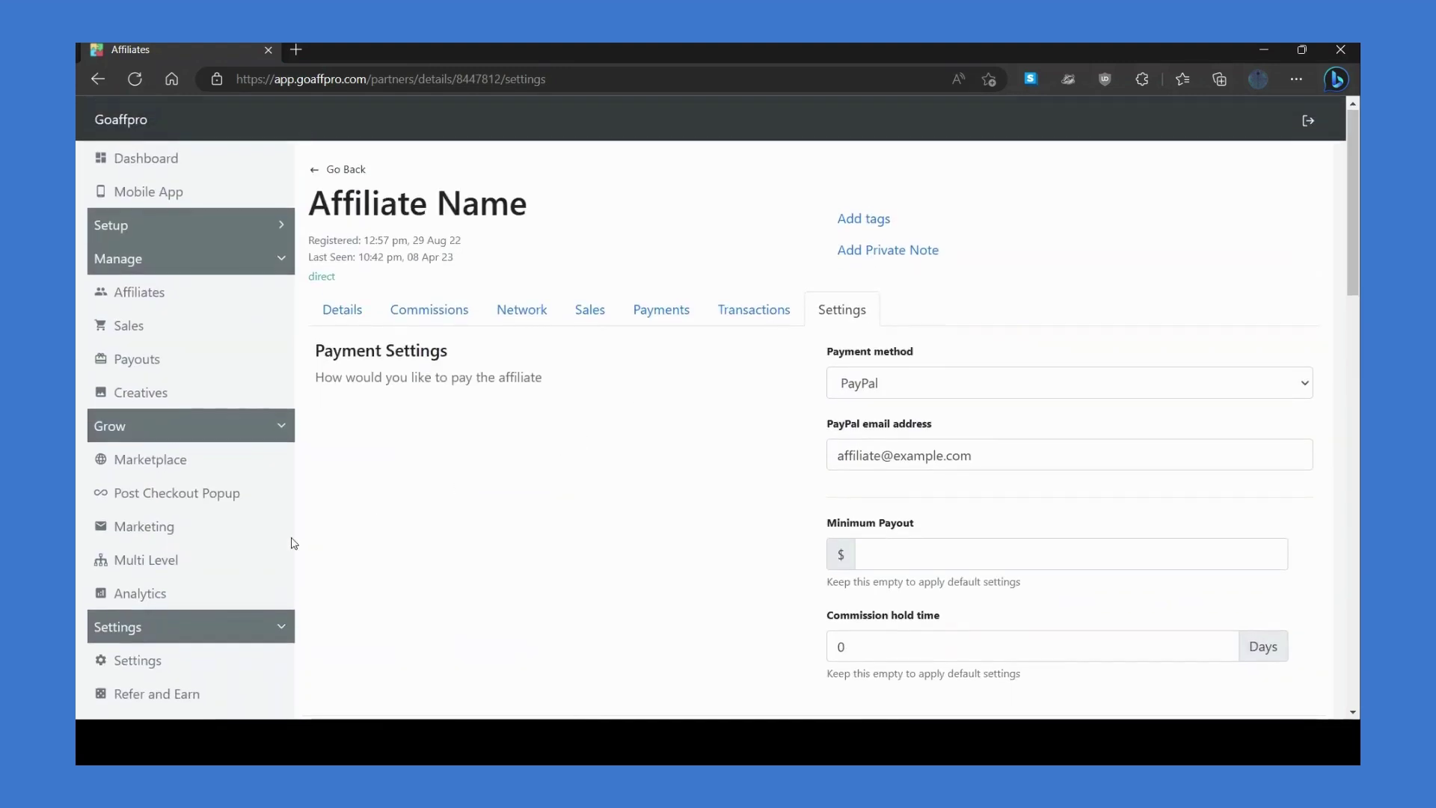
click(185, 559)
Step: Change the recruitment bonus from 0 to 5 and submit it
scroll(645, 573, down, 4)
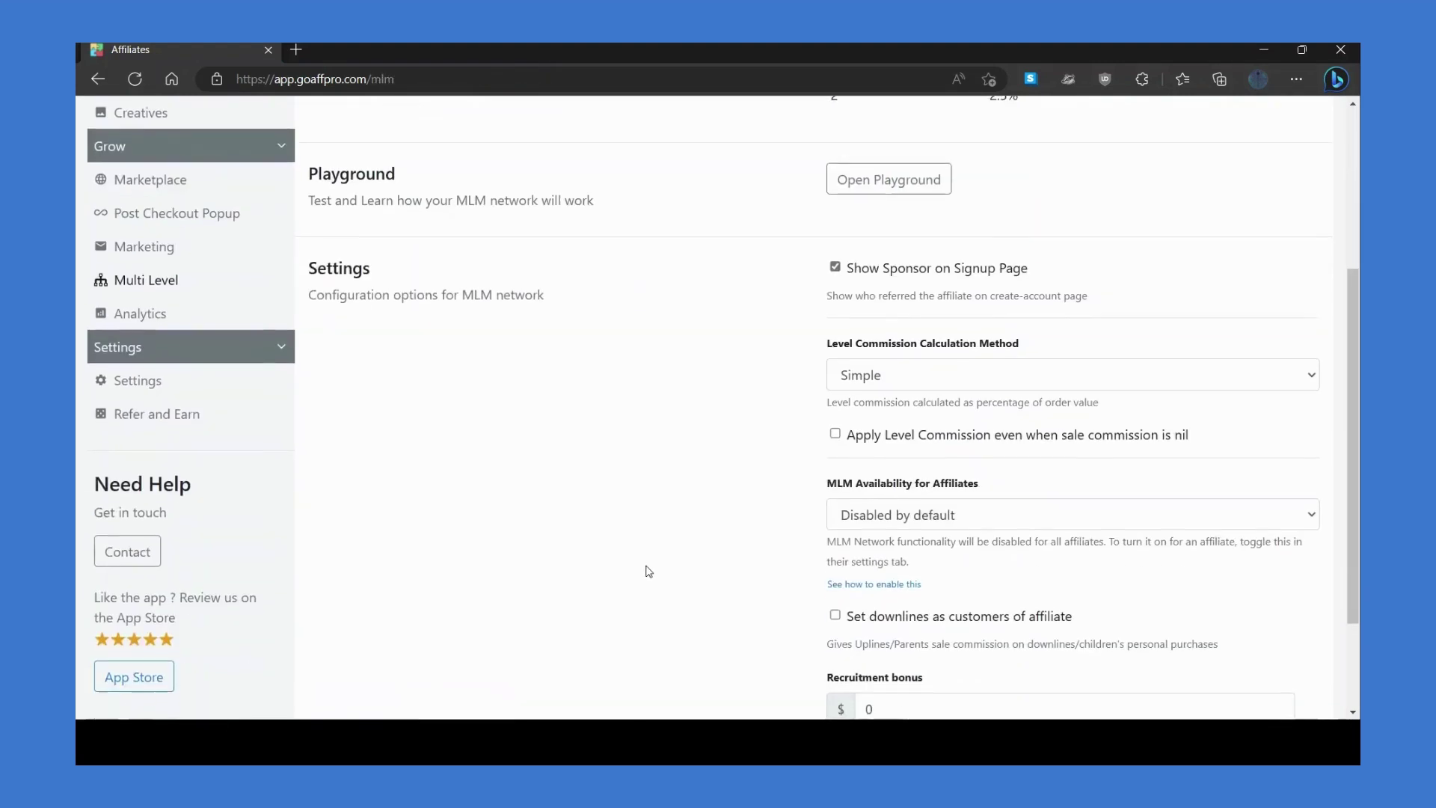
scroll(648, 572, down, 2)
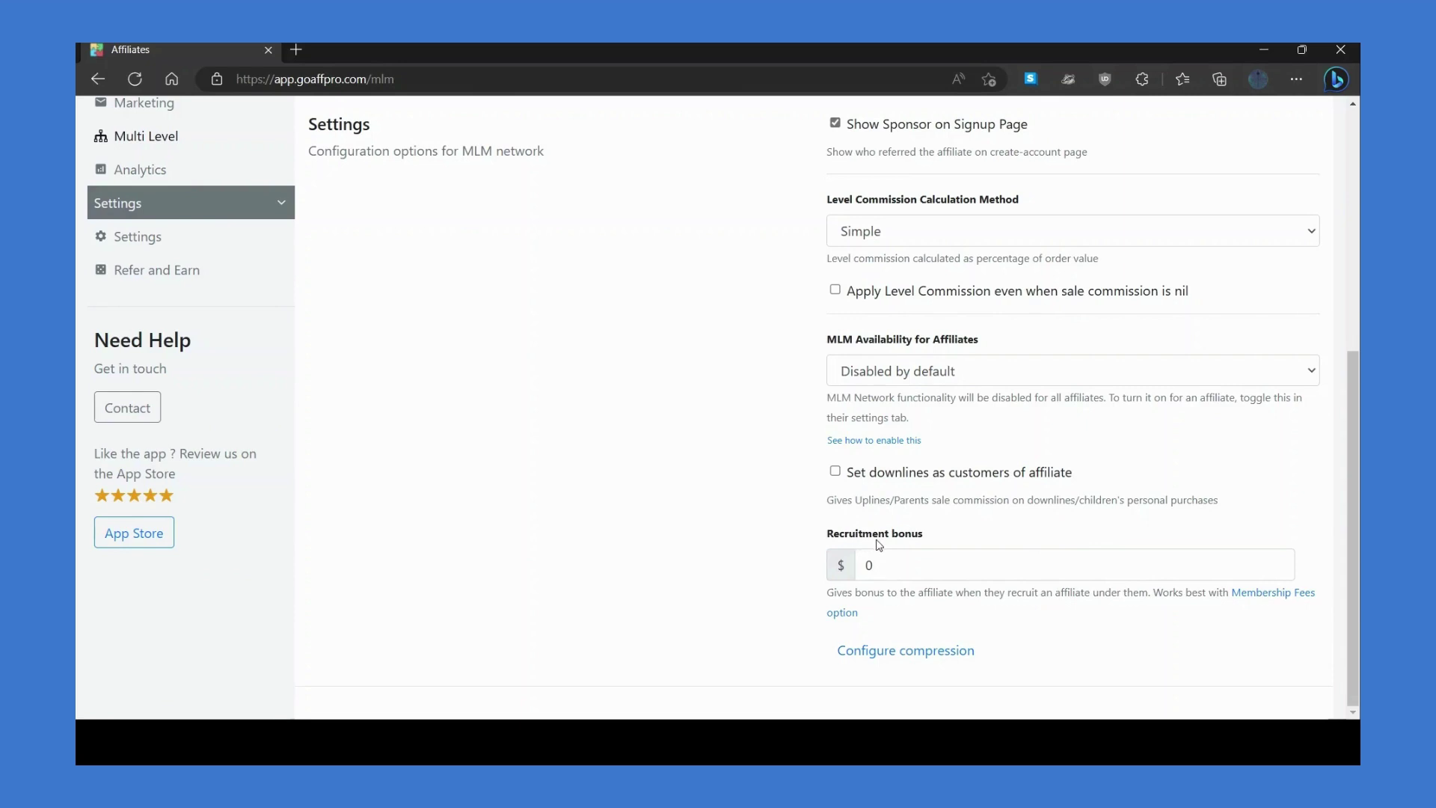
click(865, 565)
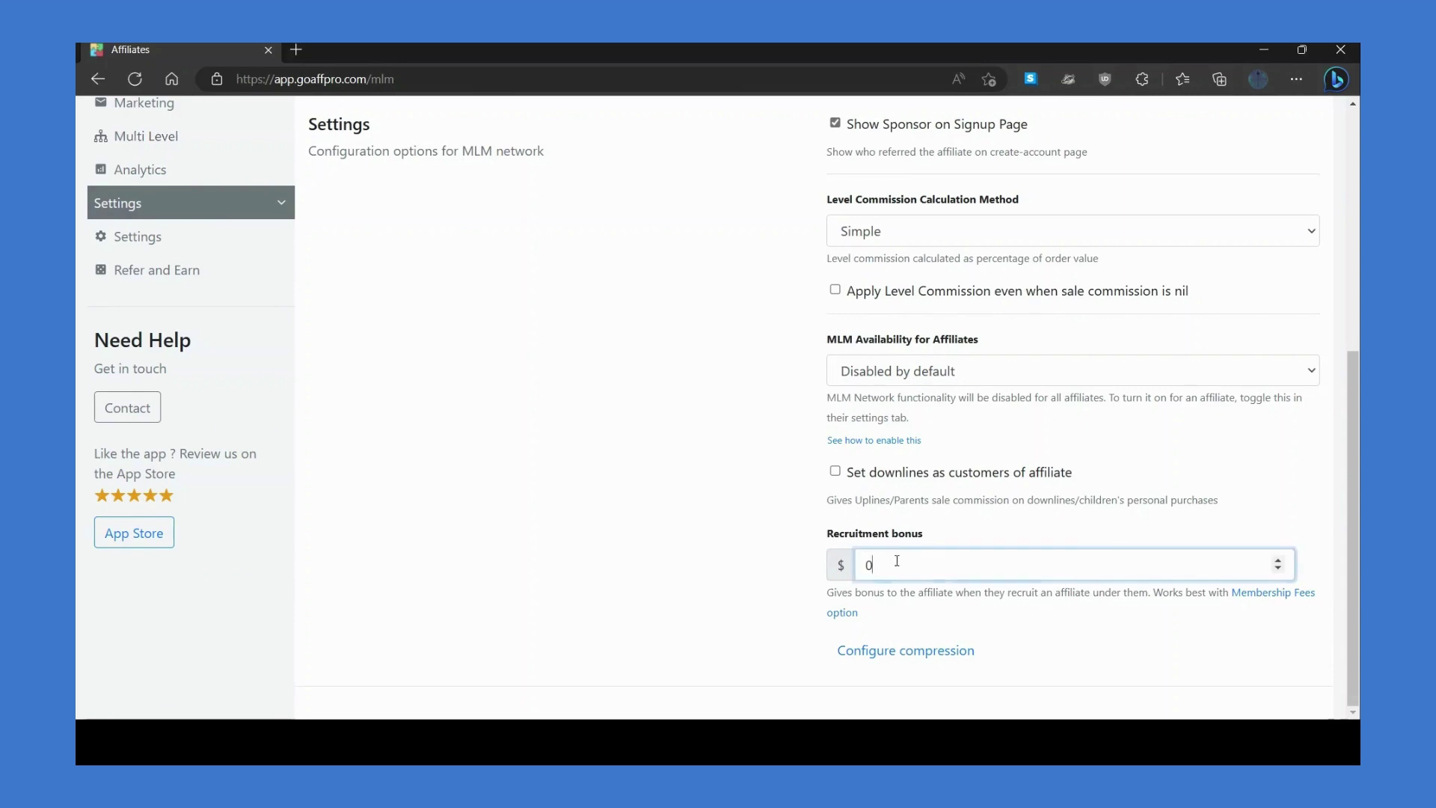
key(BackSpace)
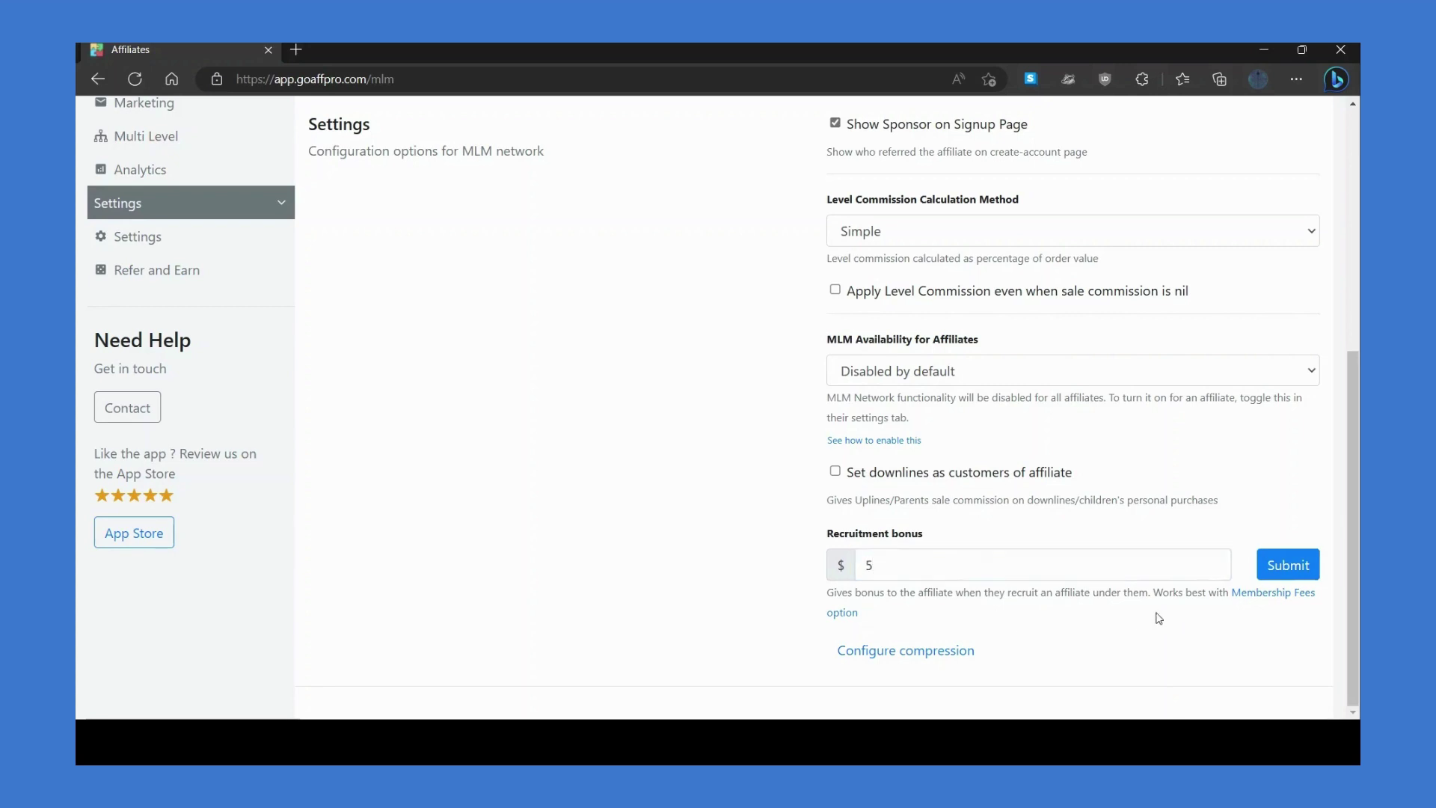
click(1273, 573)
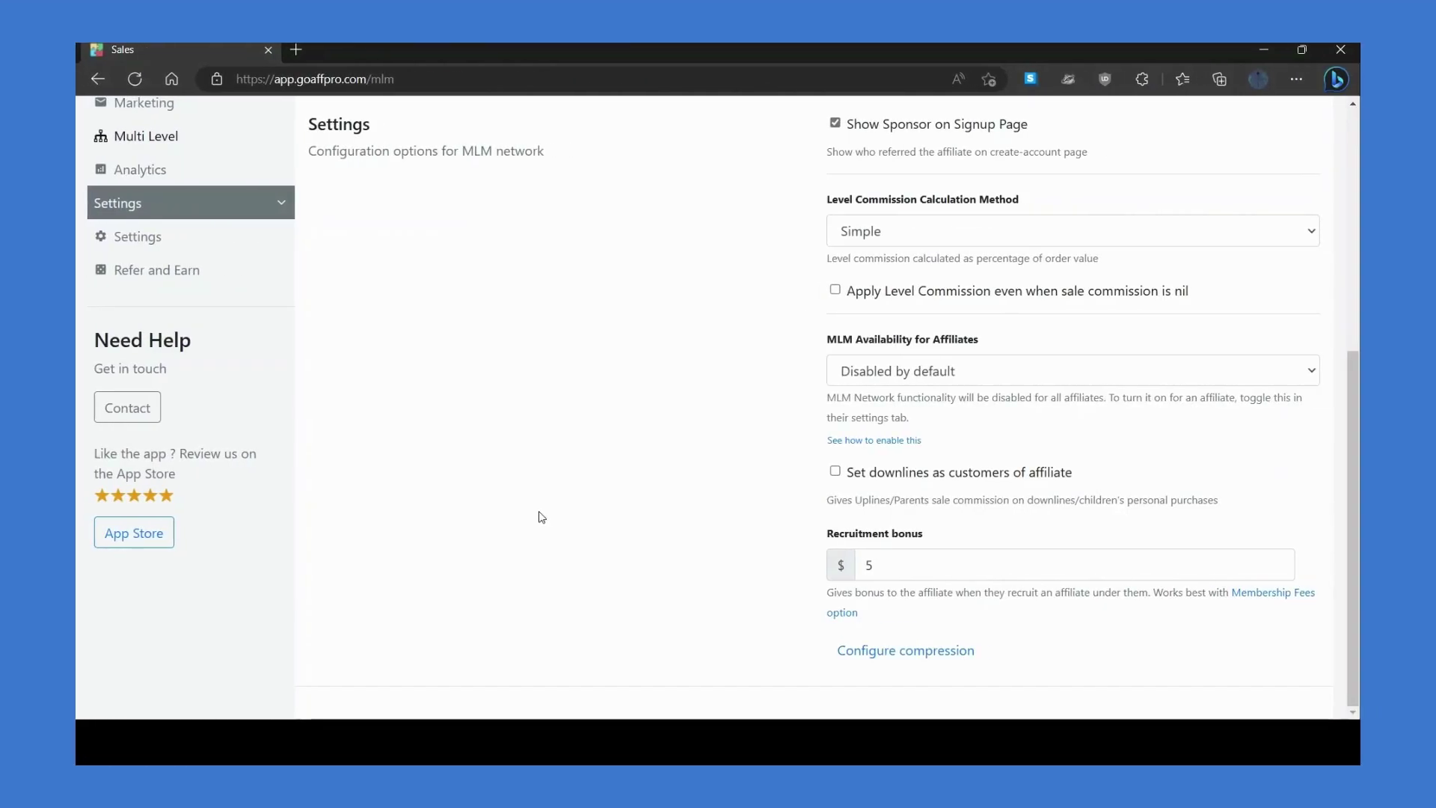
scroll(542, 517, up, 5)
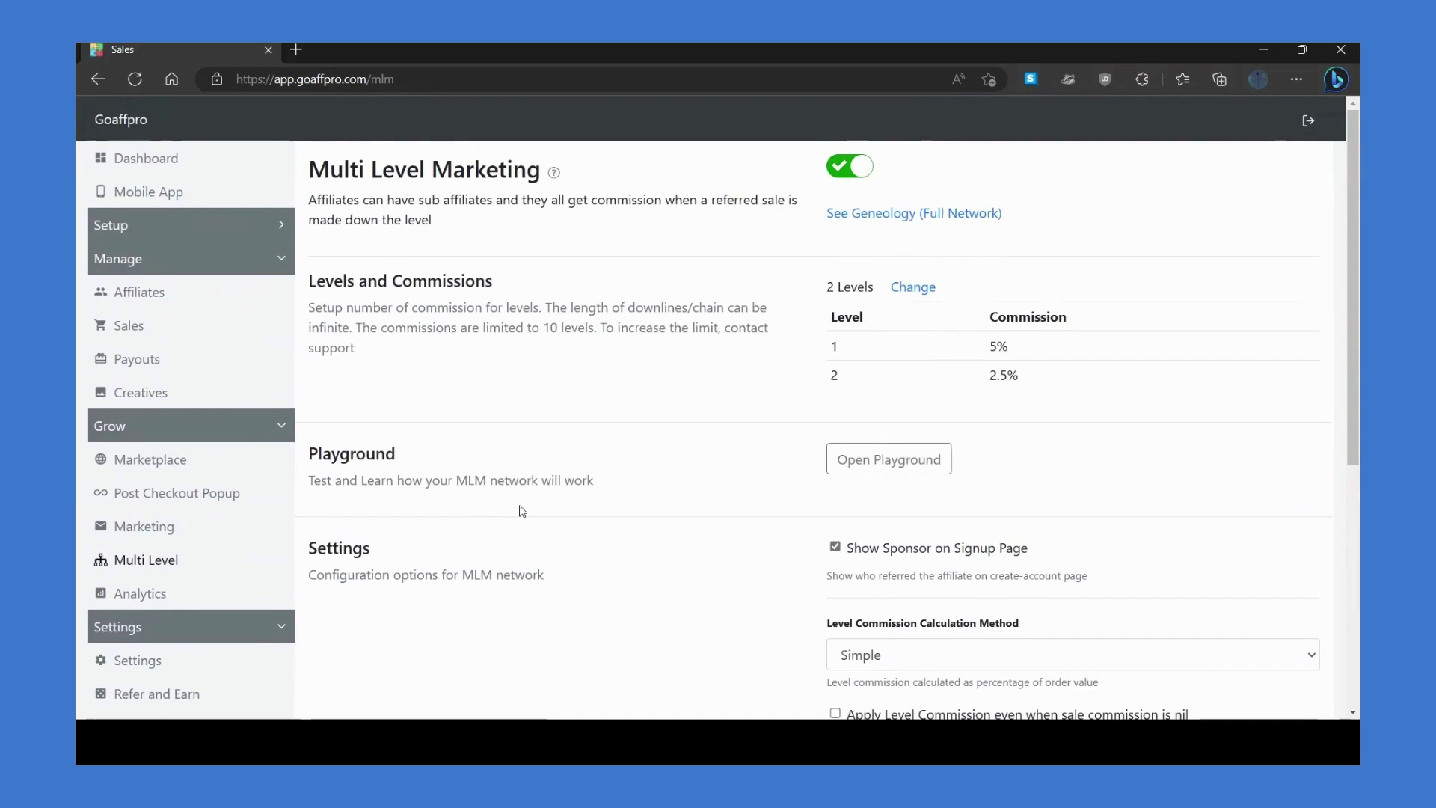
Step: Check the $100 sale's commission breakdown in All Sales: $10 sale plus $5 level, $15 total
click(143, 327)
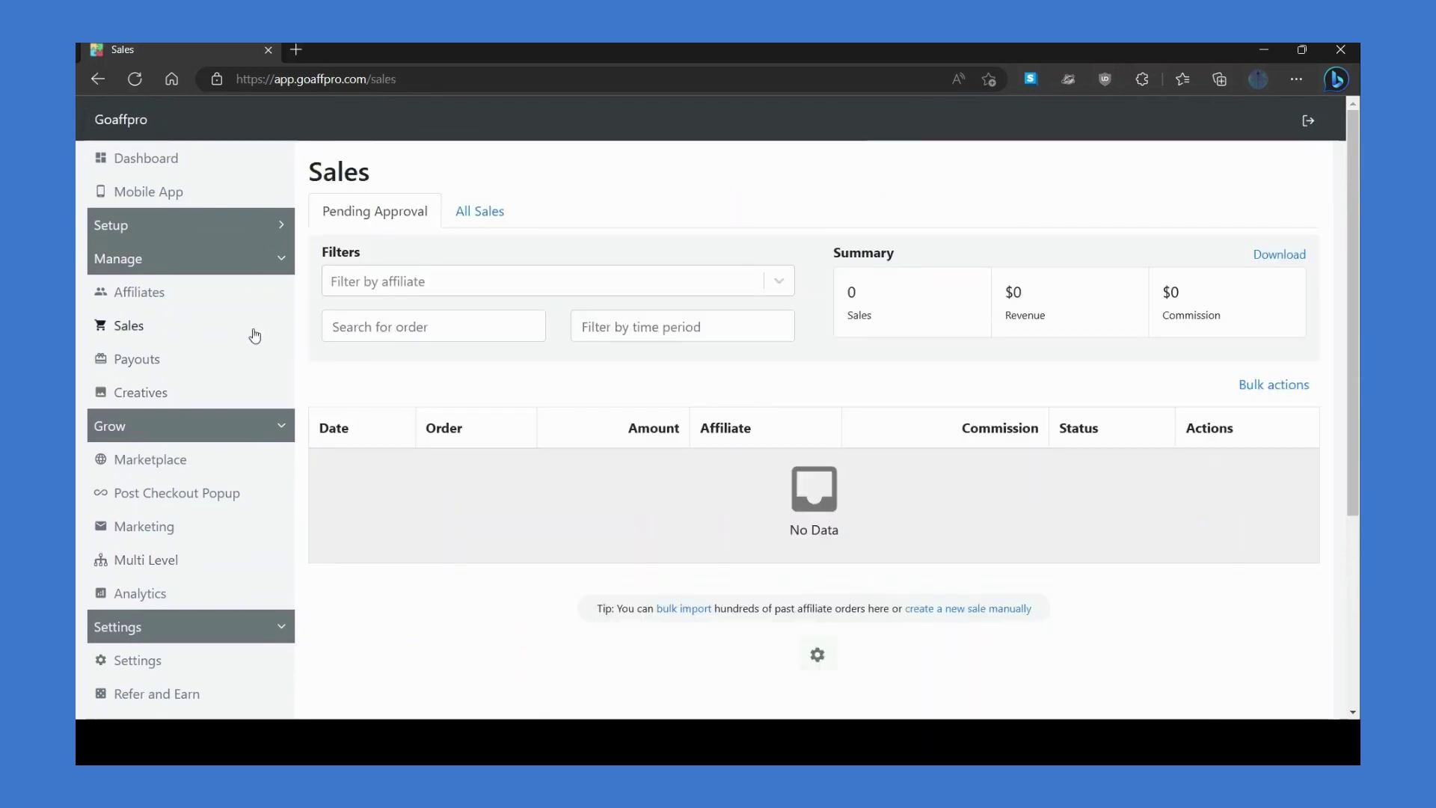
click(479, 214)
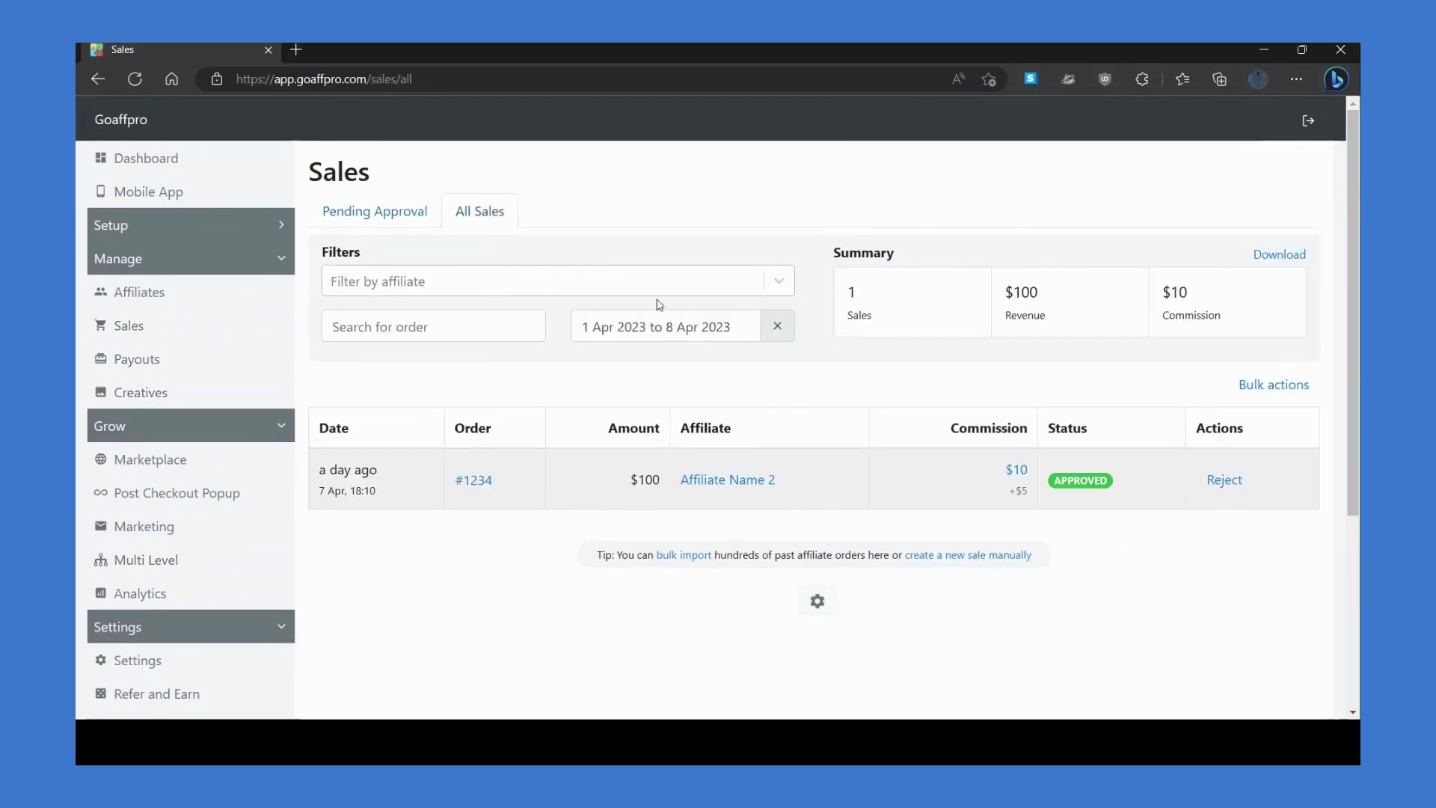
click(1015, 471)
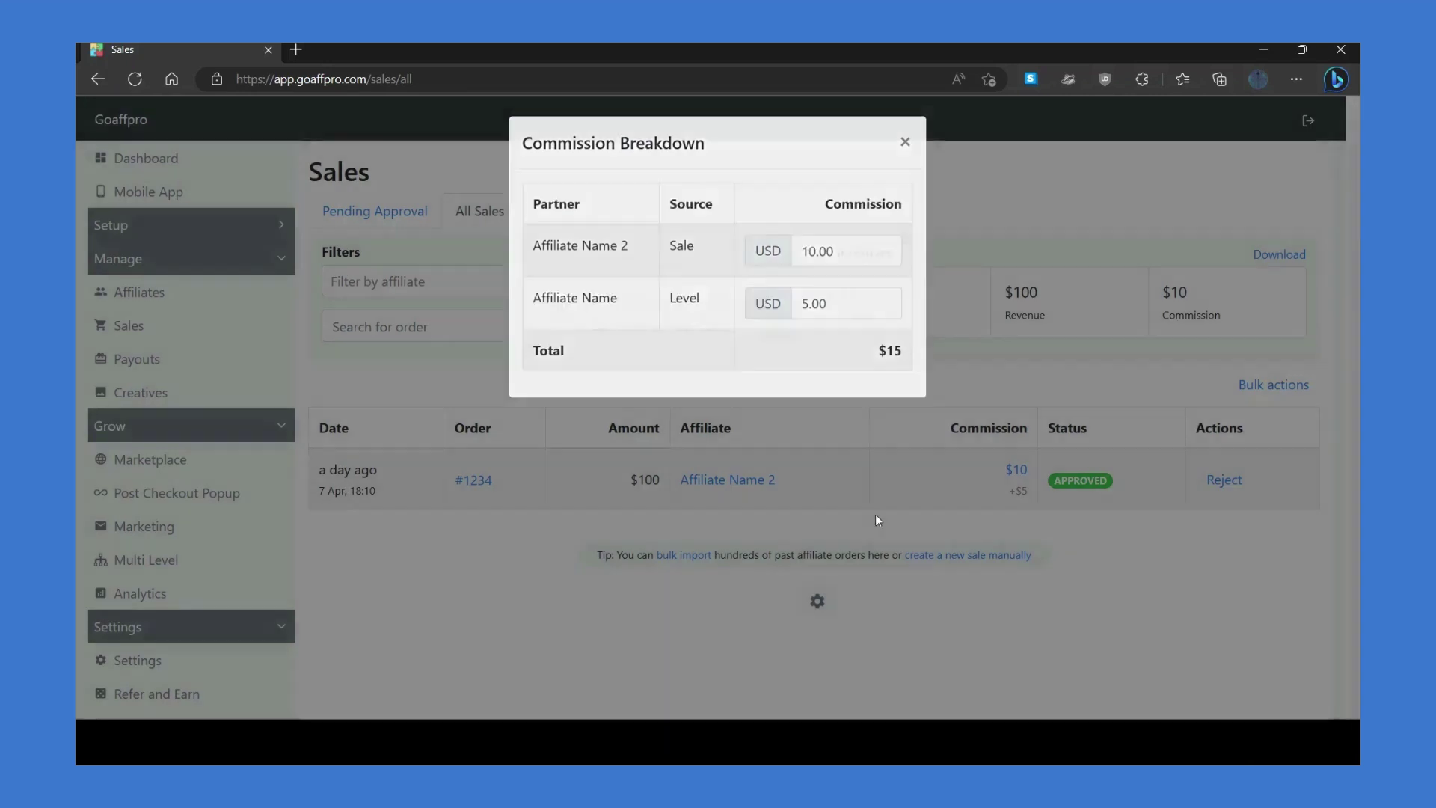
click(874, 516)
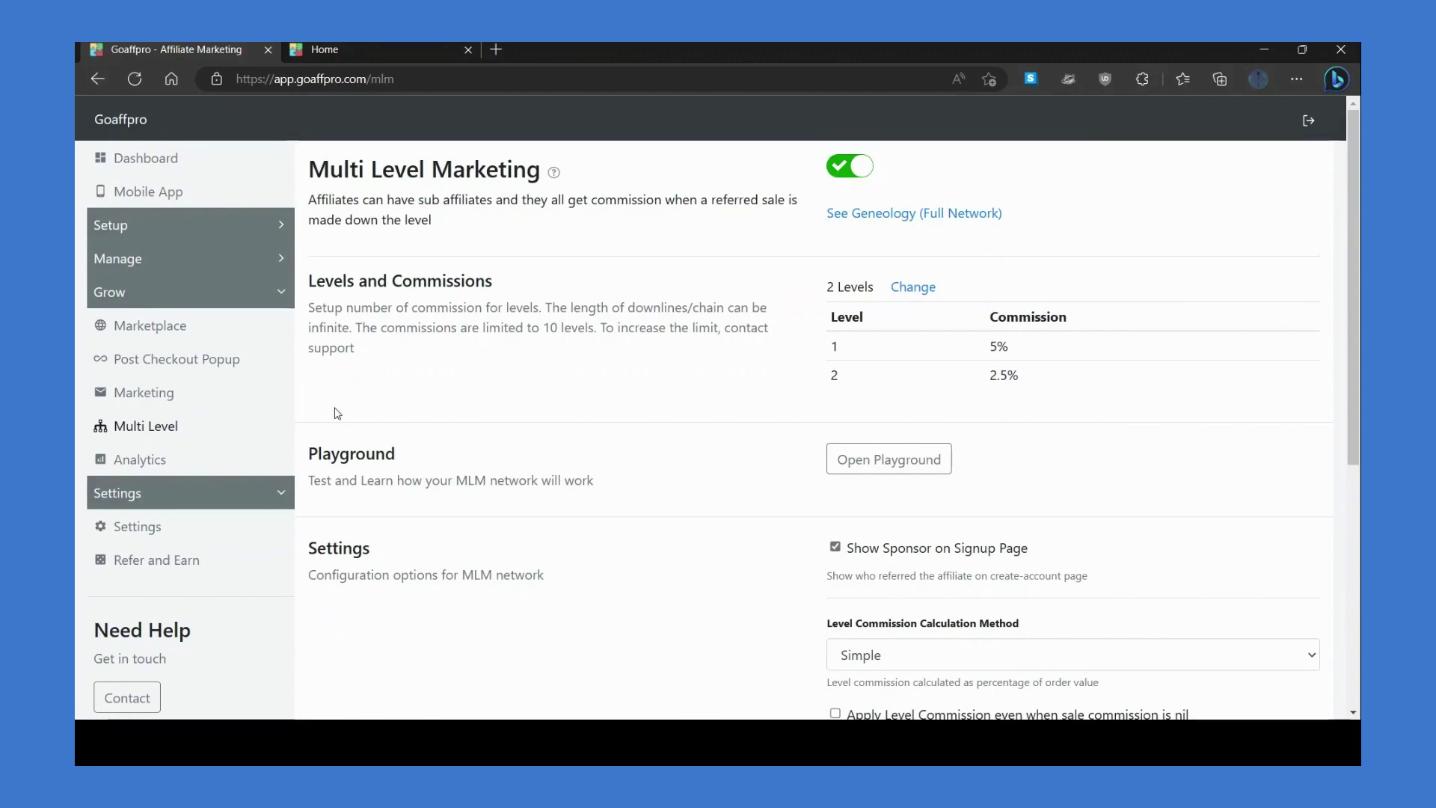
Step: Review the affiliate portal home's network commissions: 5% at Level 1, 2.5% at Level 2
click(374, 51)
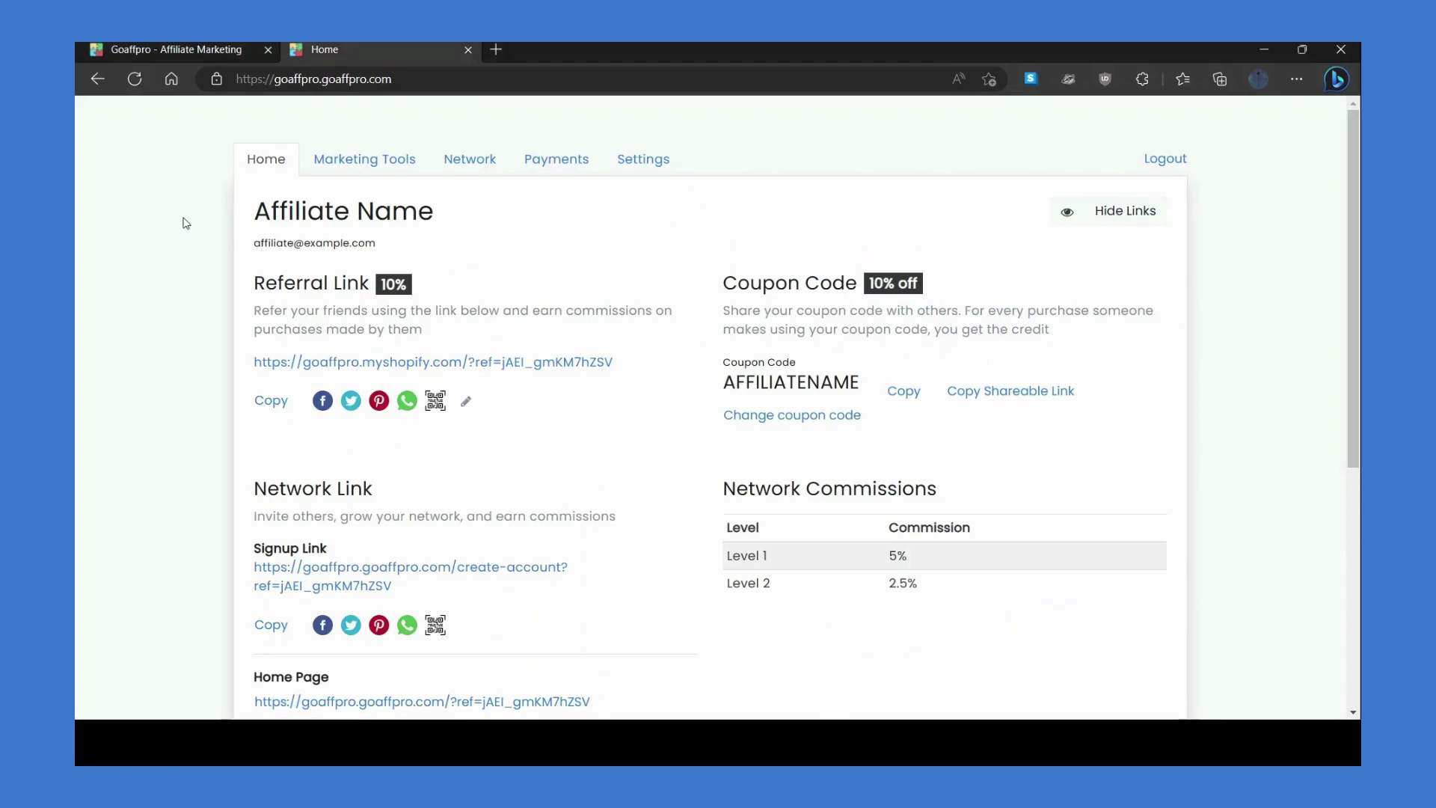
scroll(186, 223, down, 1)
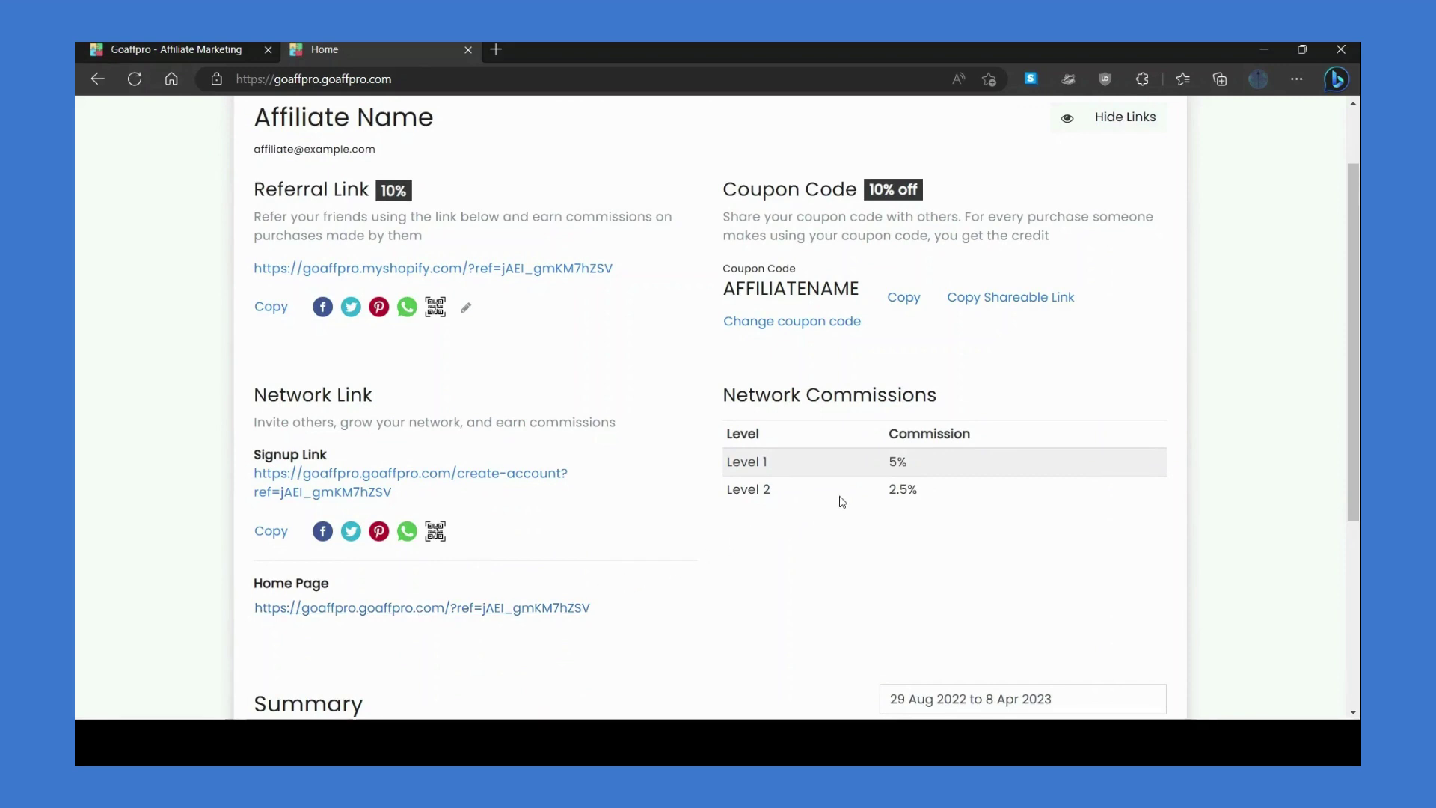
scroll(842, 501, up, 2)
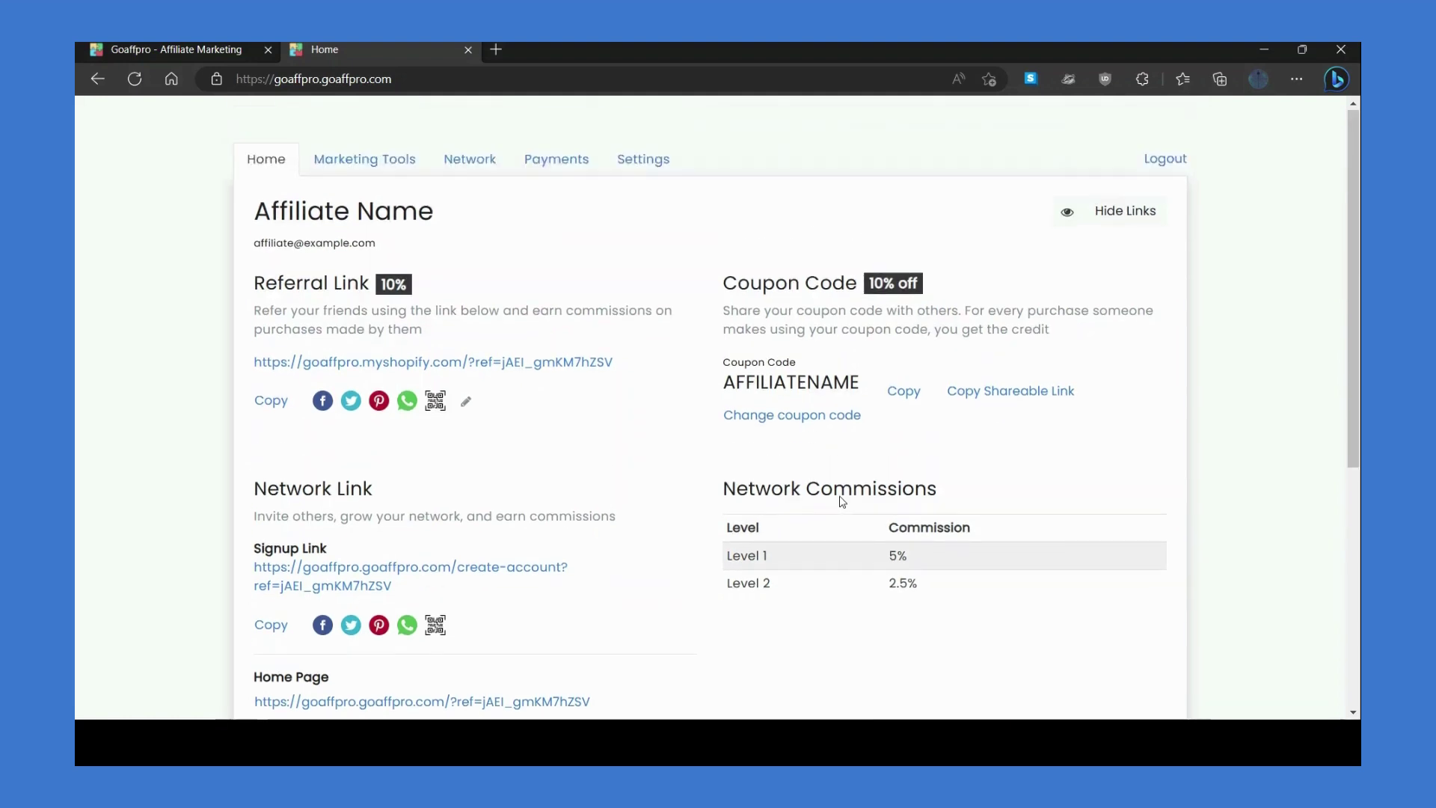
Step: View the affiliate's Network page and explorer: $5 earnings, one direct referral, one $100 Level 1 sale
click(454, 163)
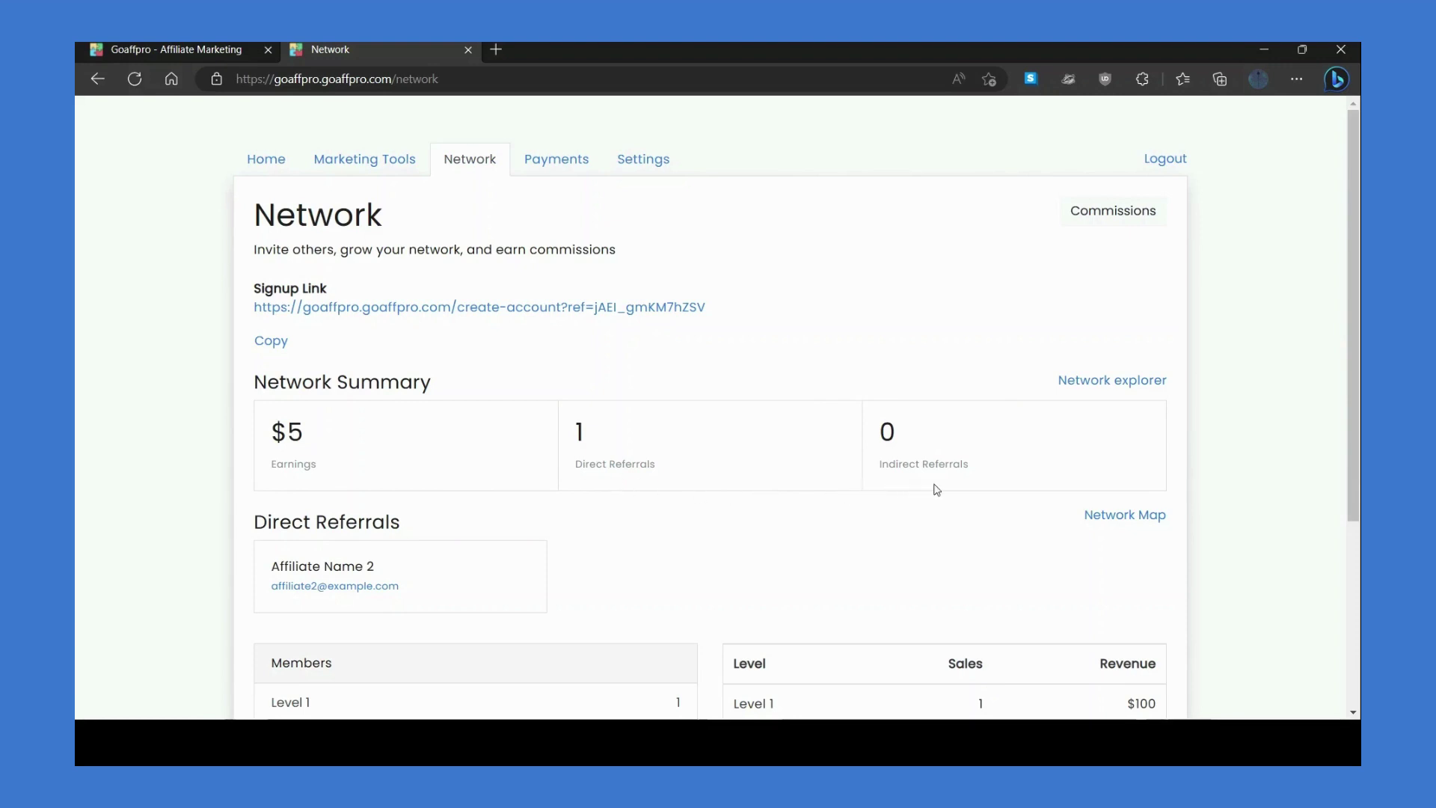
click(1095, 387)
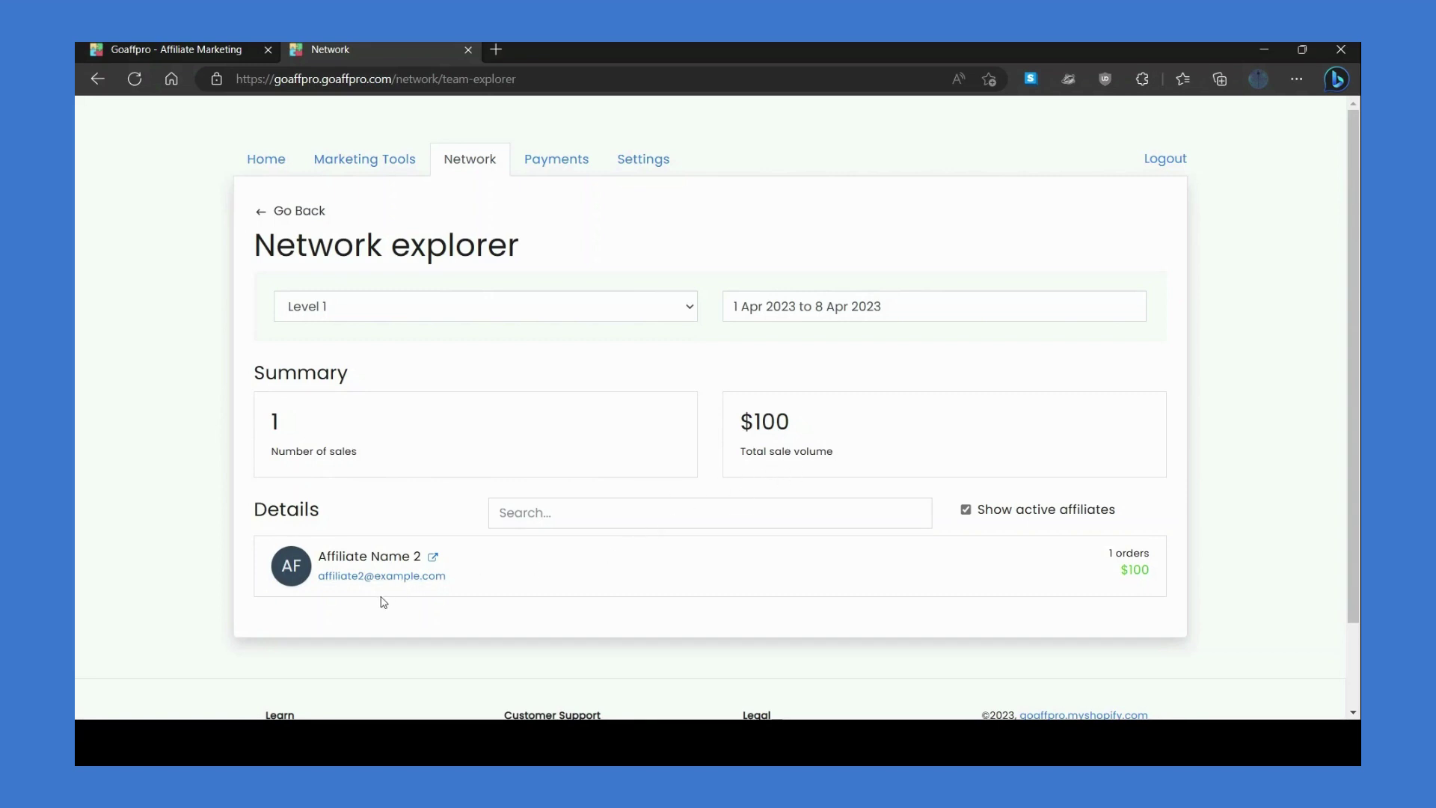
click(315, 211)
scroll(485, 392, down, 3)
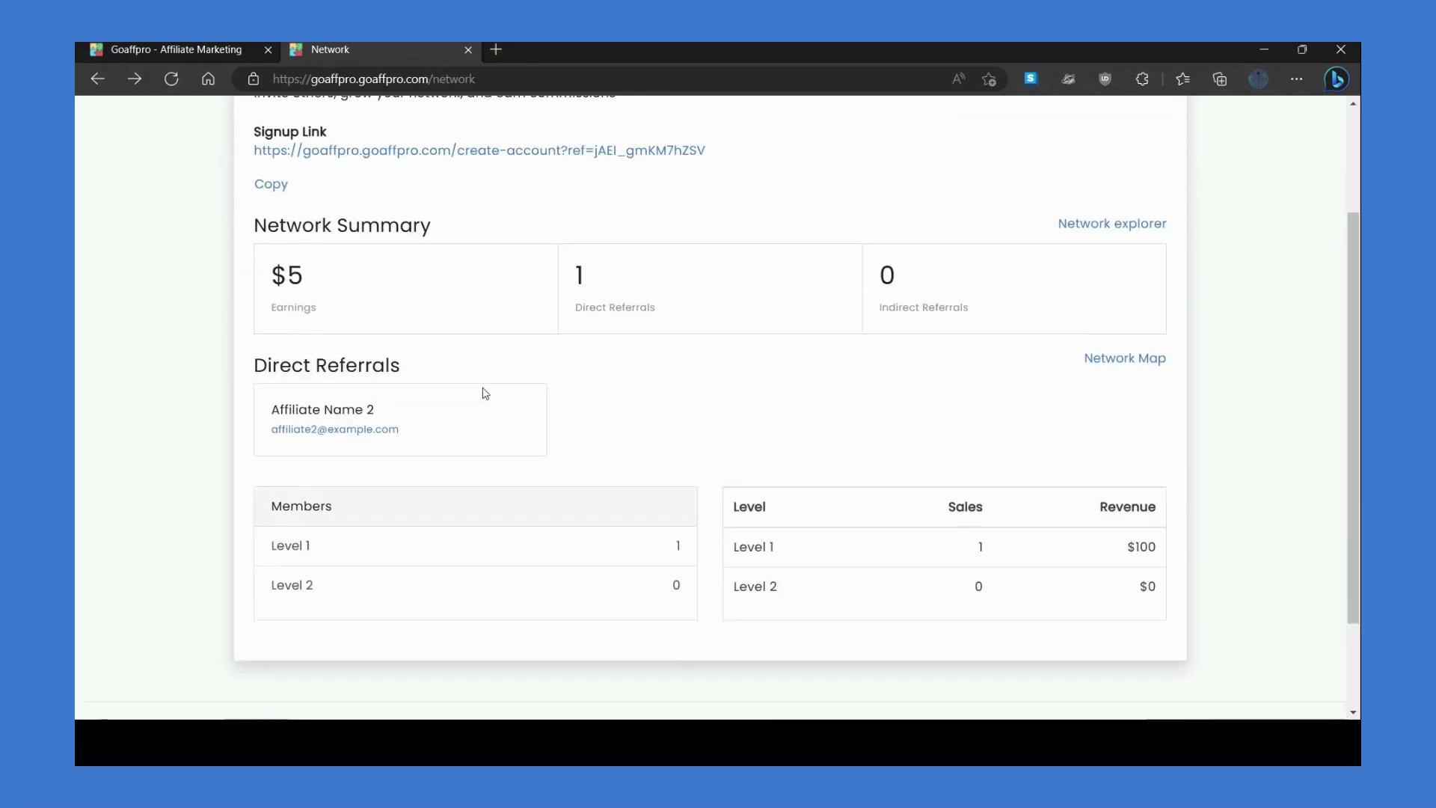